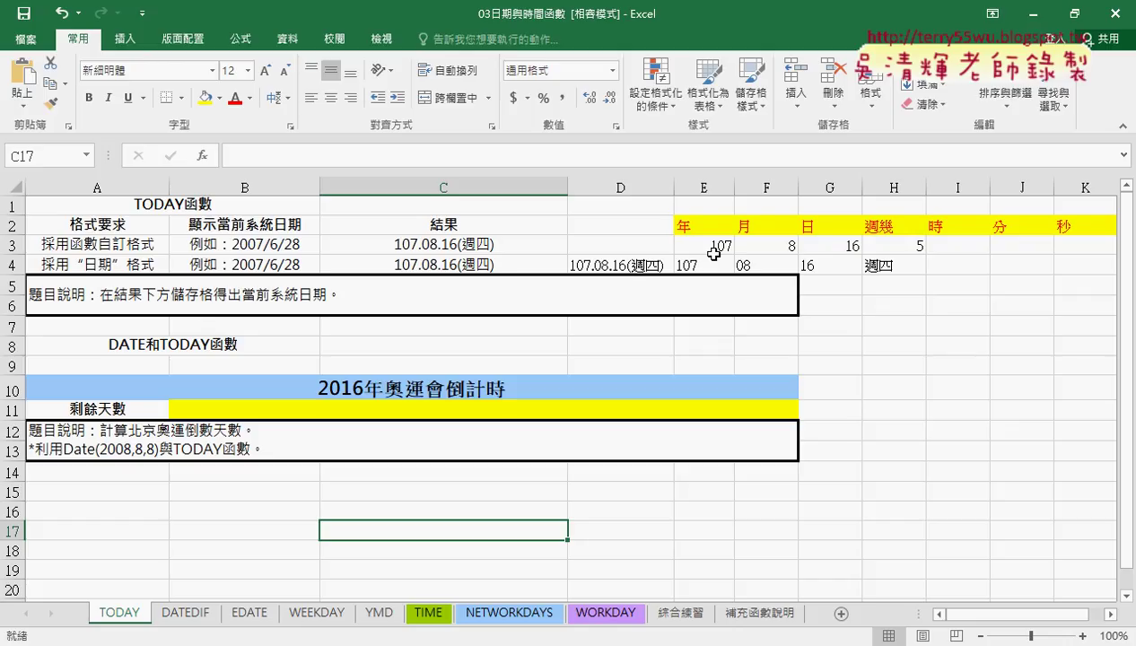
- Review the year, month, day and weekday formulas in E3, F3, G3 and H3
{"action": "left_click", "coordinate": [705, 247]}
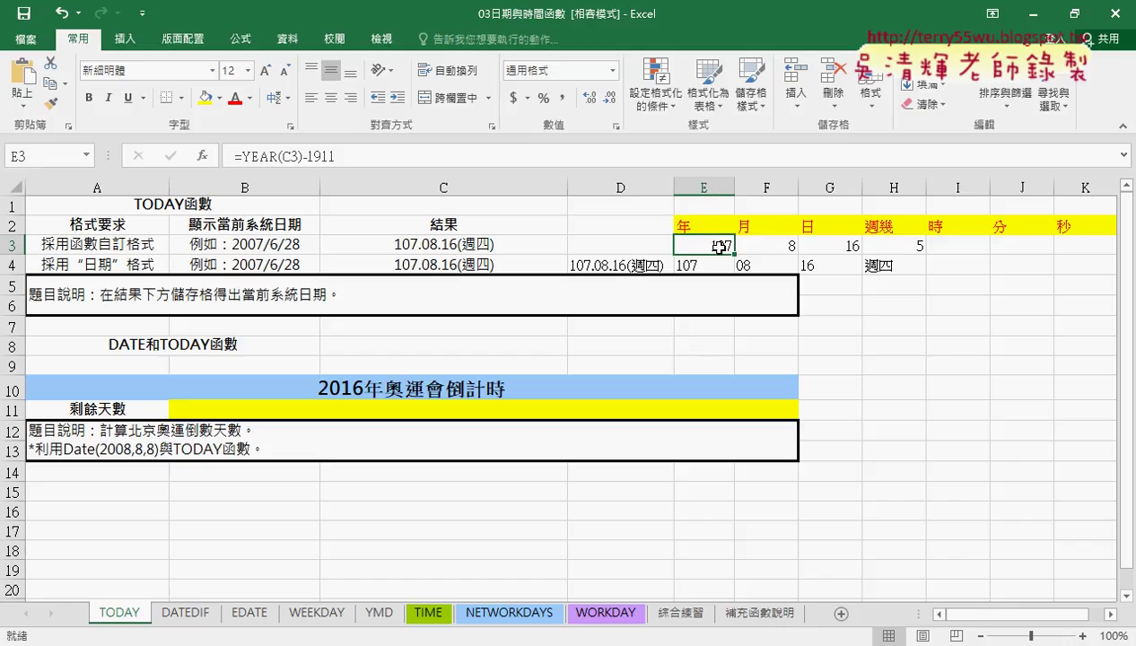
{"action": "left_click", "coordinate": [771, 240]}
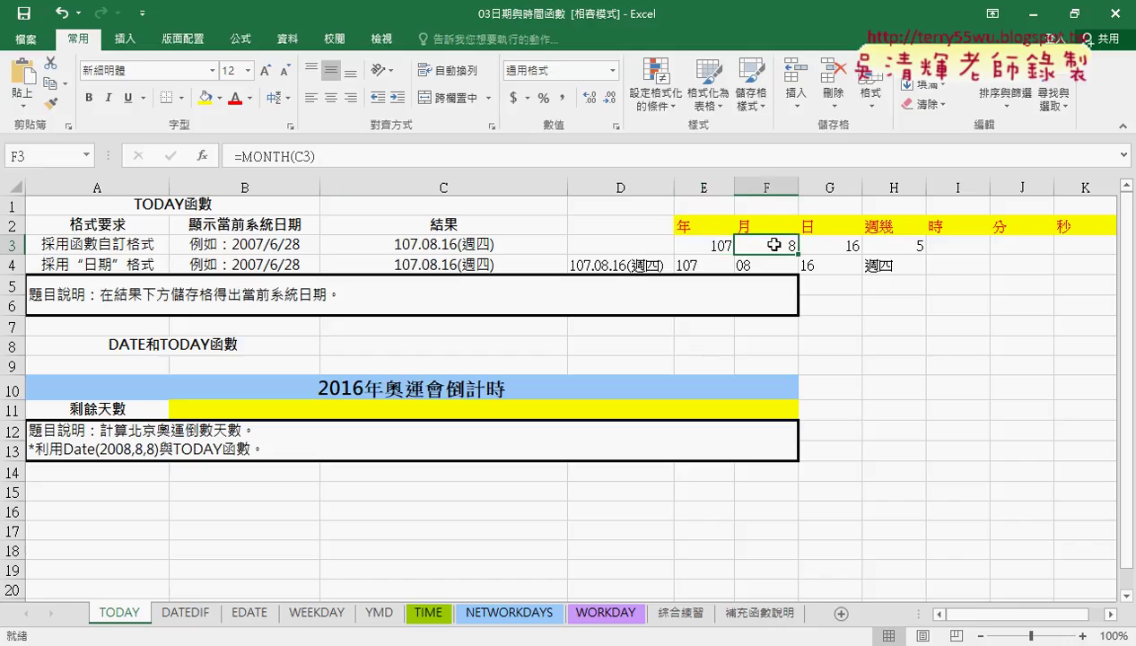
{"action": "left_click", "coordinate": [843, 244]}
{"action": "left_click", "coordinate": [902, 247]}
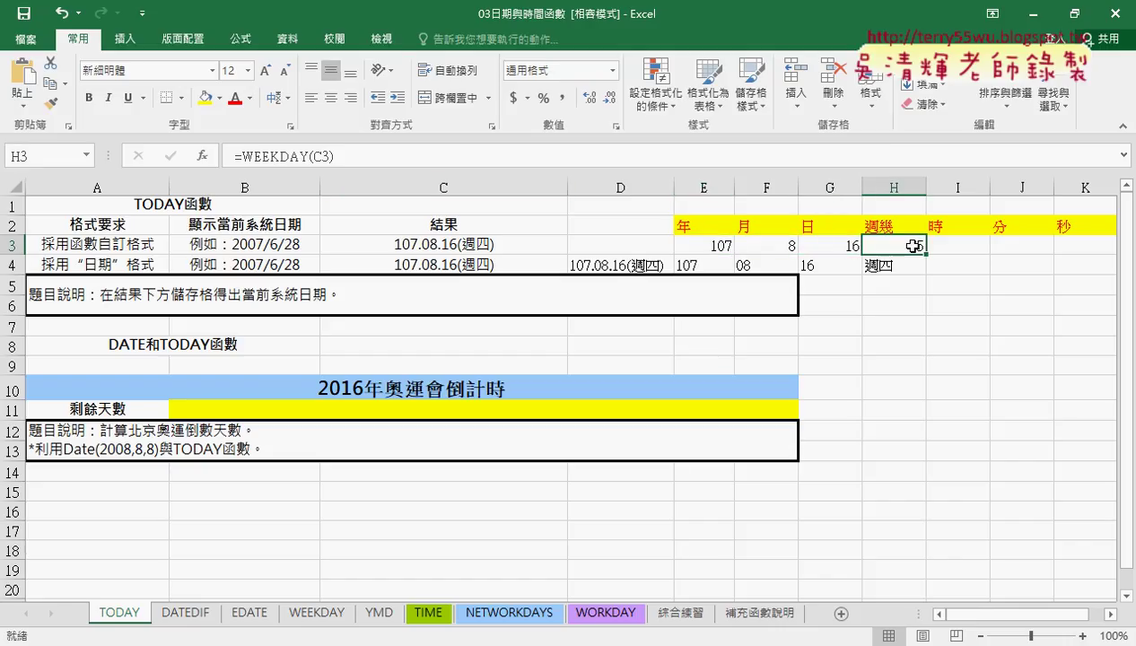
- Confirm H3's =WEEKDAY(C3) arguments unchanged, keeping Serial_number as C3
{"action": "left_click", "coordinate": [297, 158]}
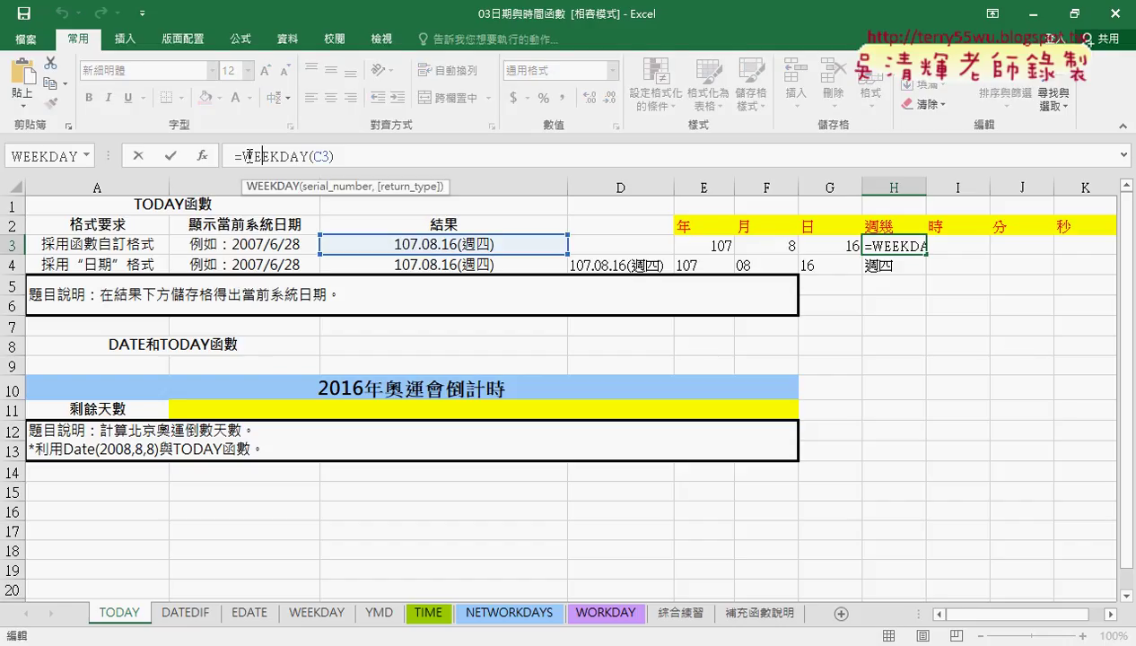
{"action": "left_click", "coordinate": [203, 155]}
{"action": "left_click_drag", "start_coordinate": [530, 294], "coordinate": [527, 171]}
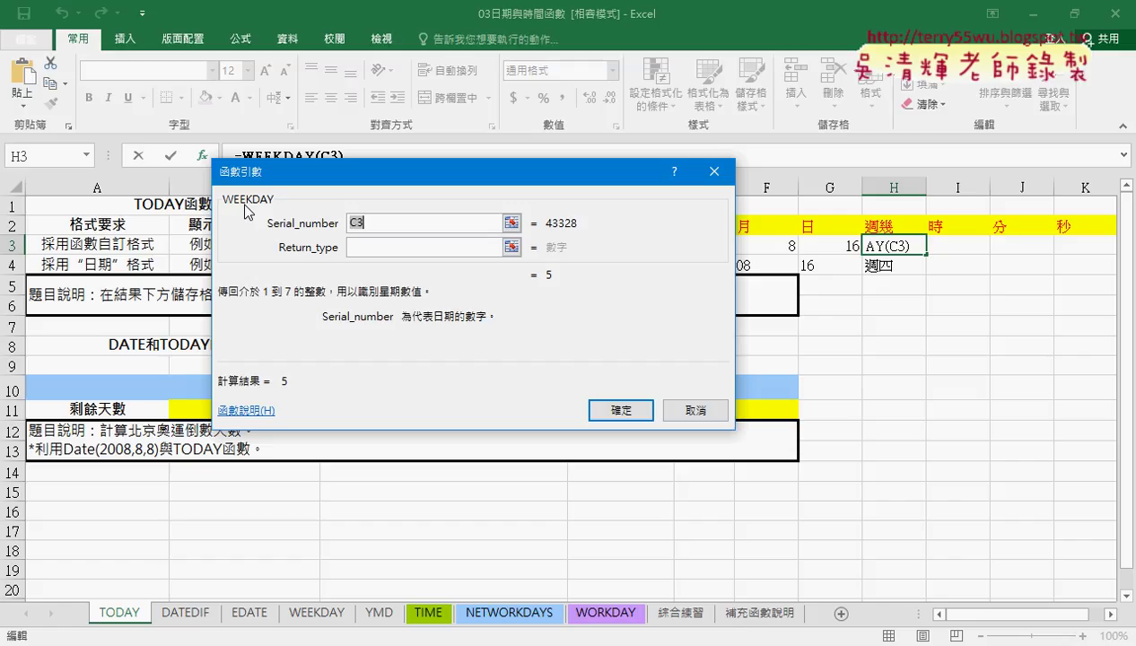
{"action": "left_click", "coordinate": [620, 410]}
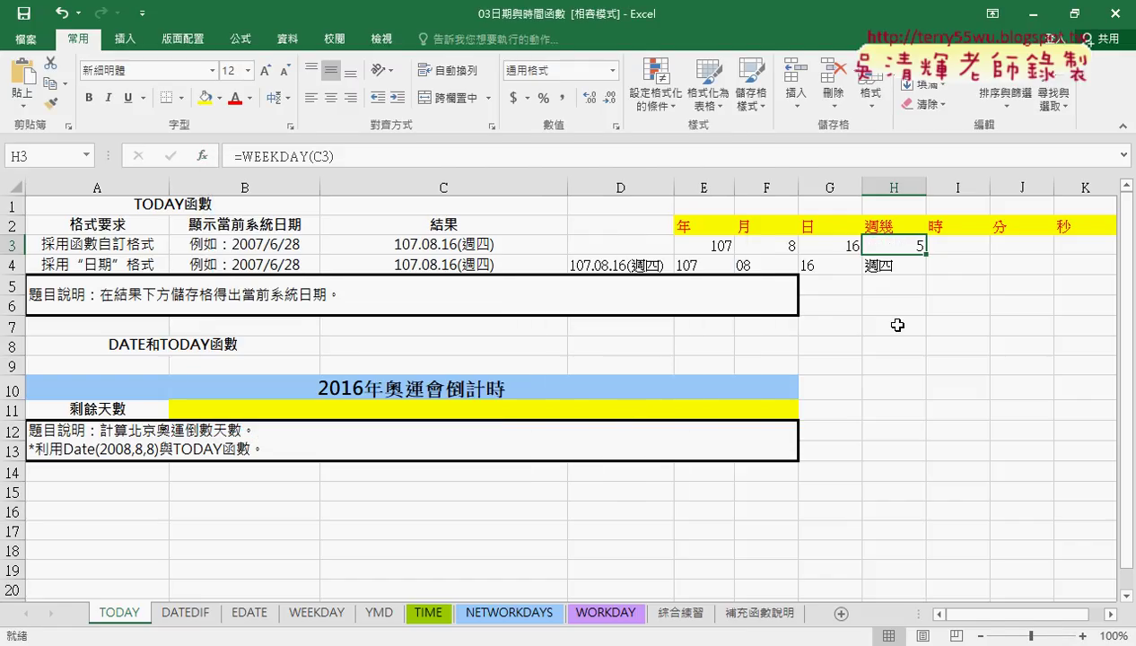
- Format H3 with the 週三 weekday date type so it displays 週四 instead of 5
{"action": "right_click", "coordinate": [897, 244]}
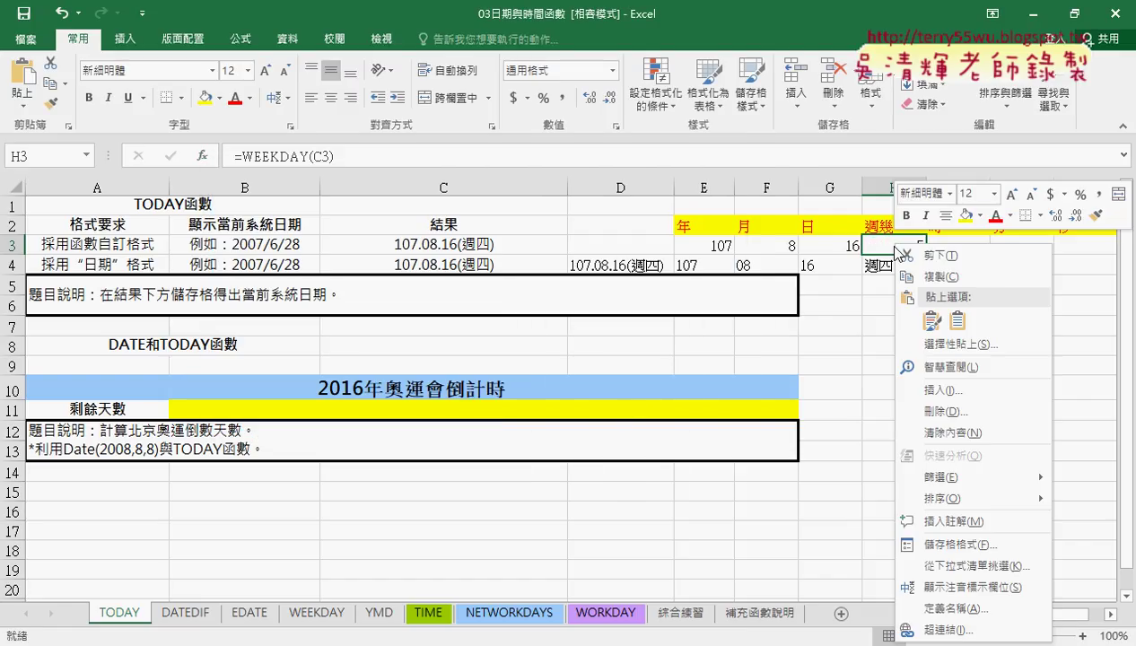
{"action": "left_click", "coordinate": [956, 546]}
{"action": "left_click_drag", "start_coordinate": [721, 158], "coordinate": [493, 99]}
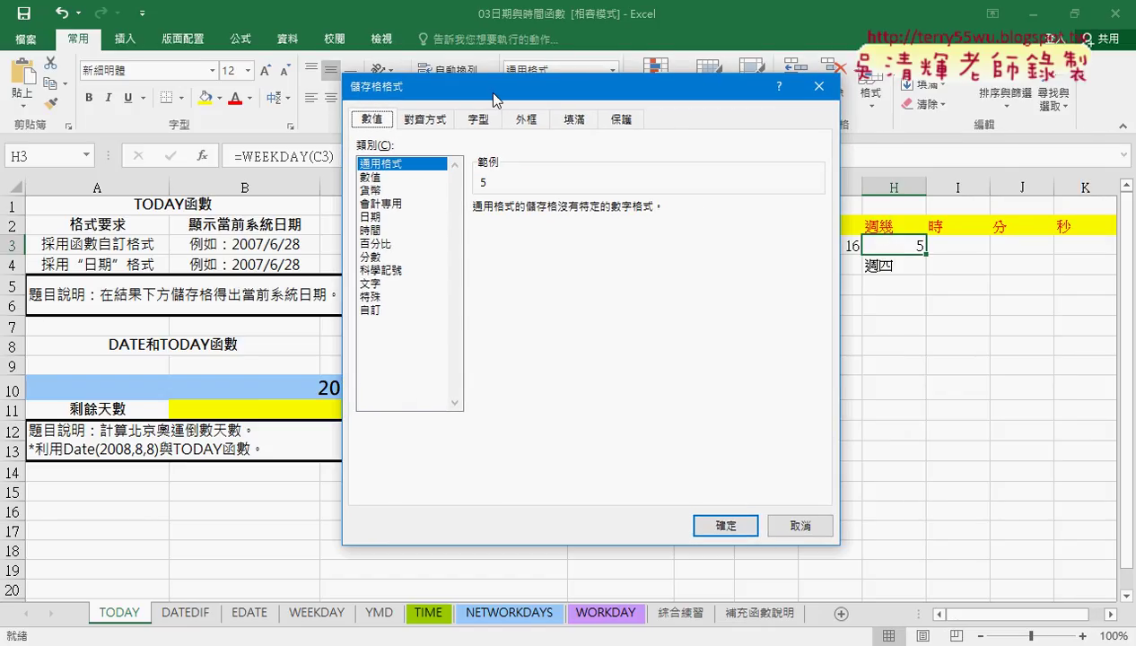
{"action": "left_click", "coordinate": [372, 218]}
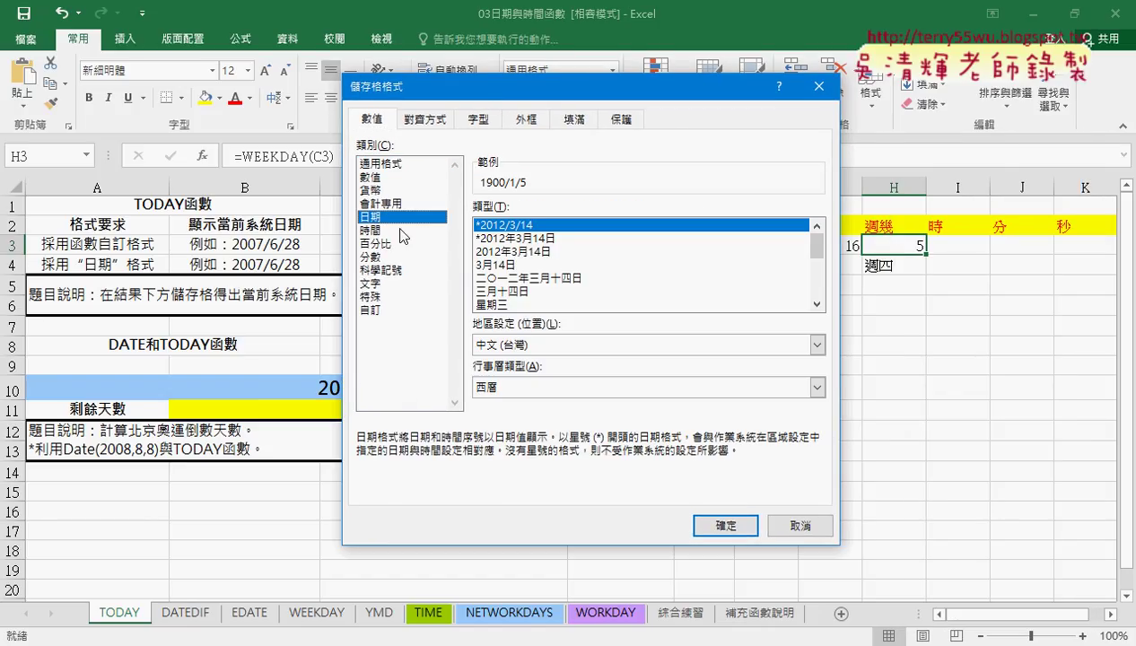
{"action": "left_click", "coordinate": [817, 304]}
{"action": "left_click", "coordinate": [816, 303]}
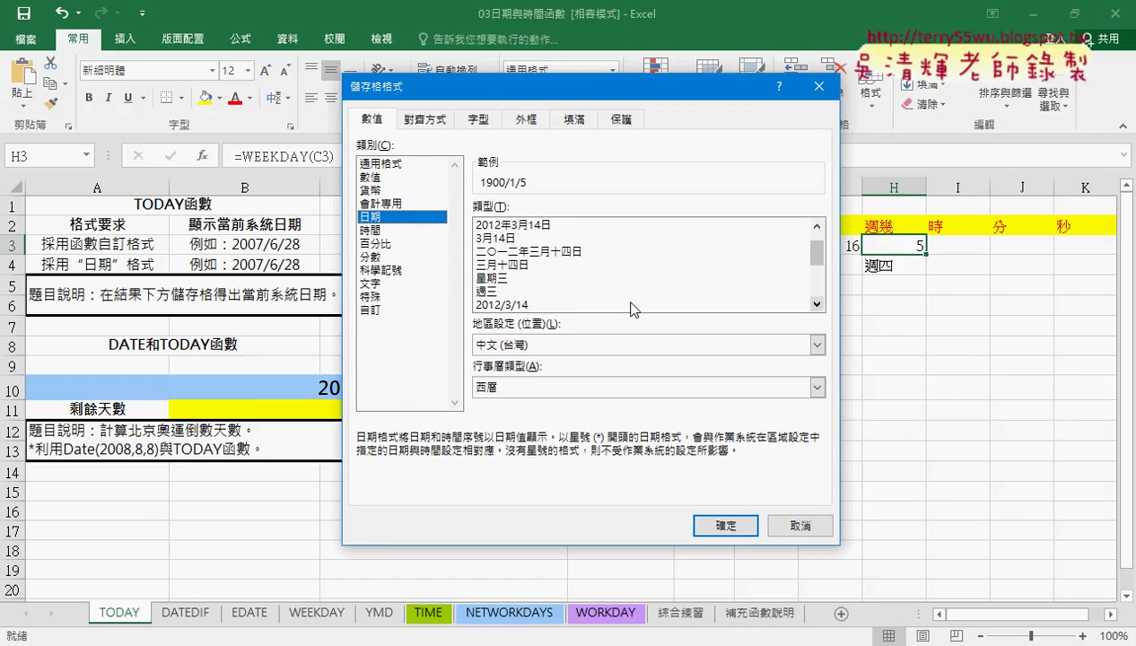
{"action": "left_click", "coordinate": [486, 292]}
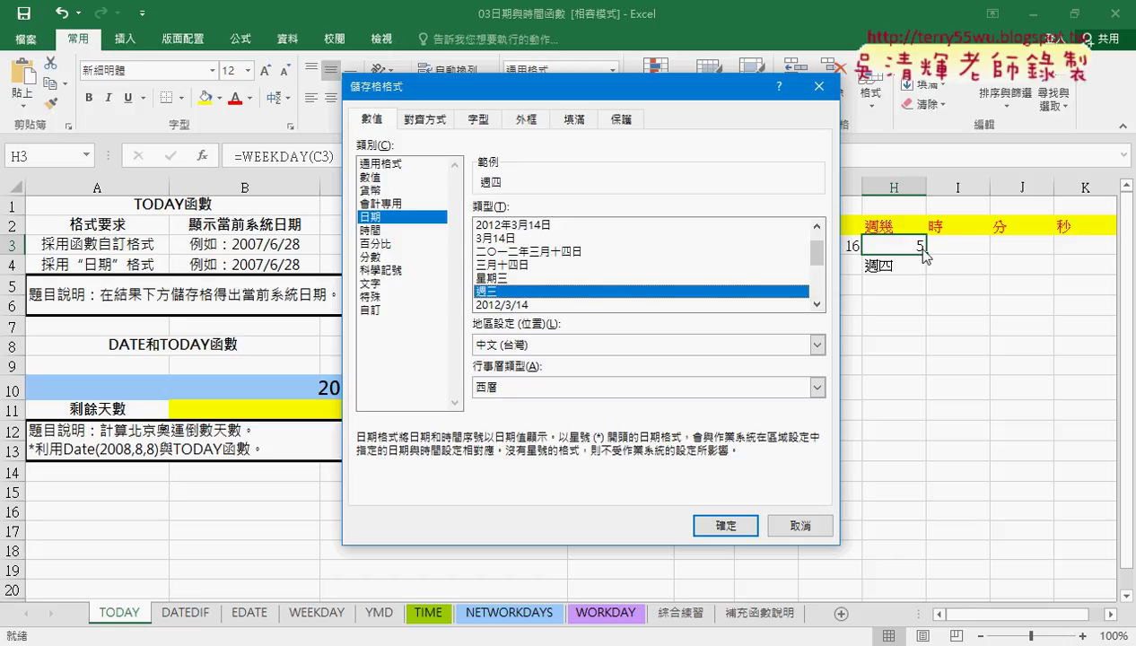
{"action": "left_click", "coordinate": [723, 524]}
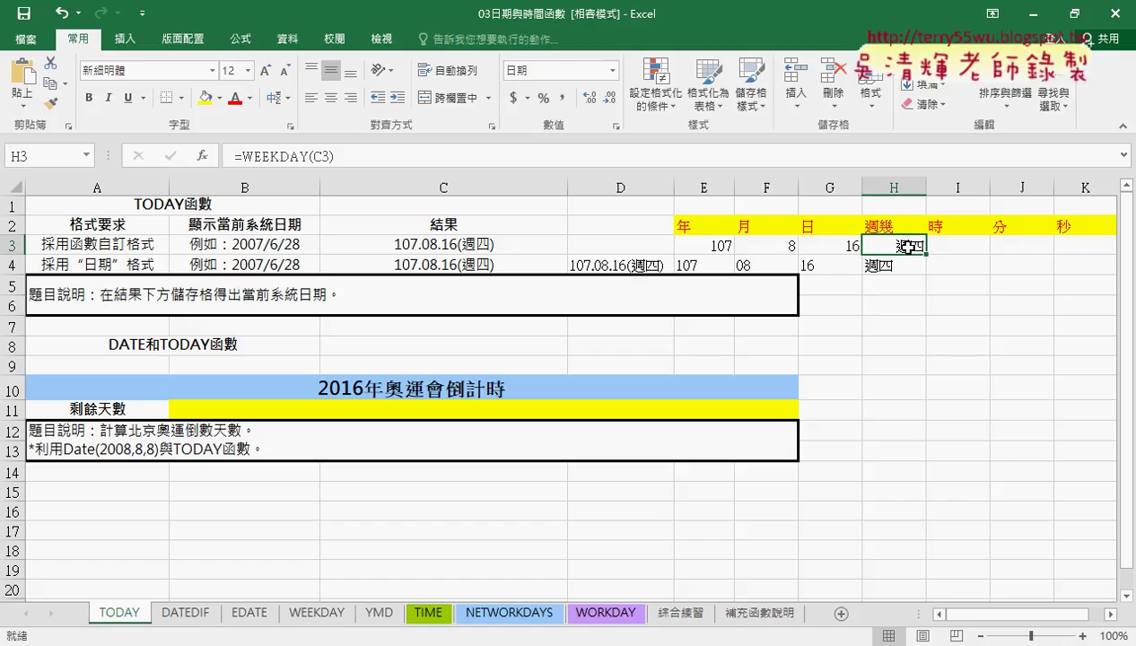
{"action": "left_click", "coordinate": [776, 244]}
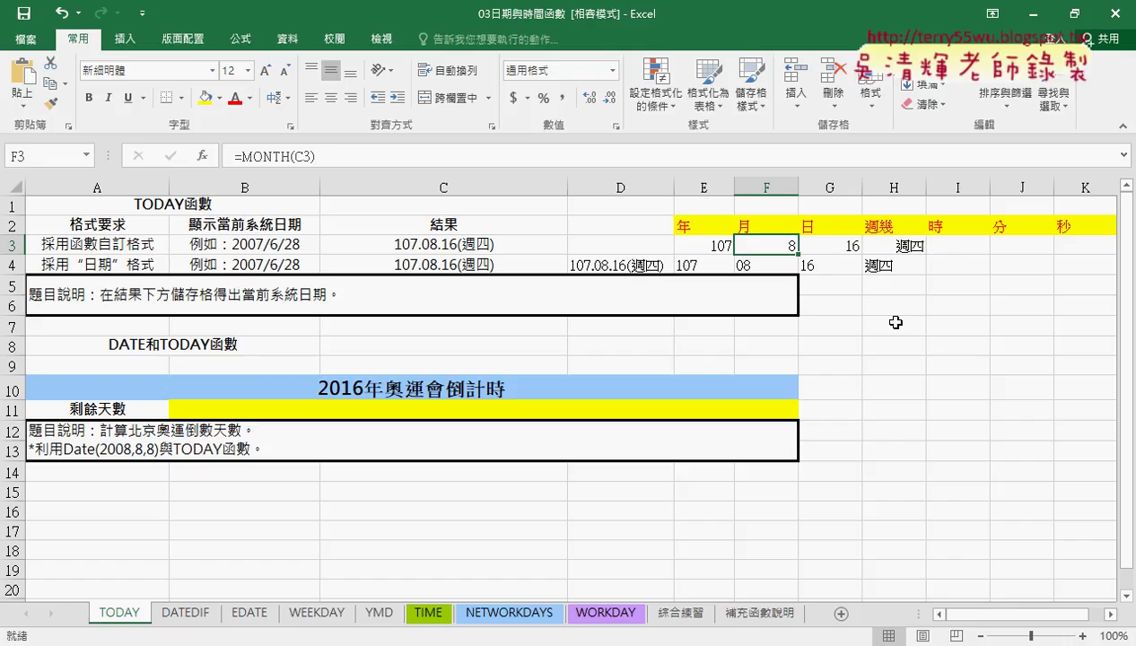
- Give F3 the custom number format 00 so the month shows as 08
{"action": "right_click", "coordinate": [776, 240]}
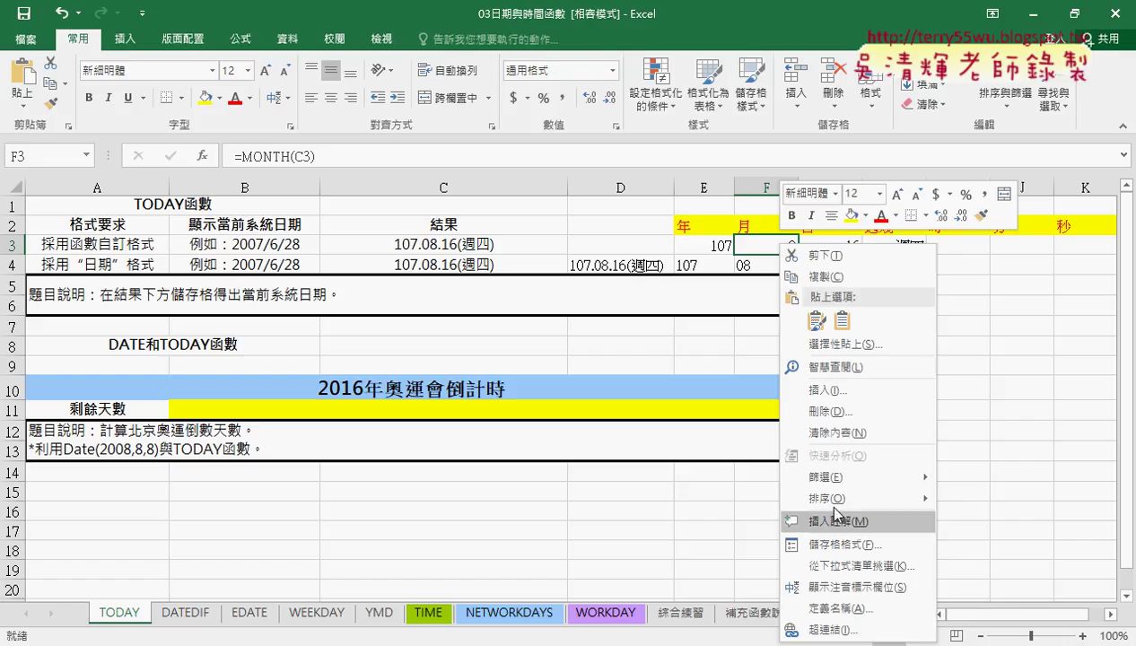
{"action": "left_click", "coordinate": [843, 544]}
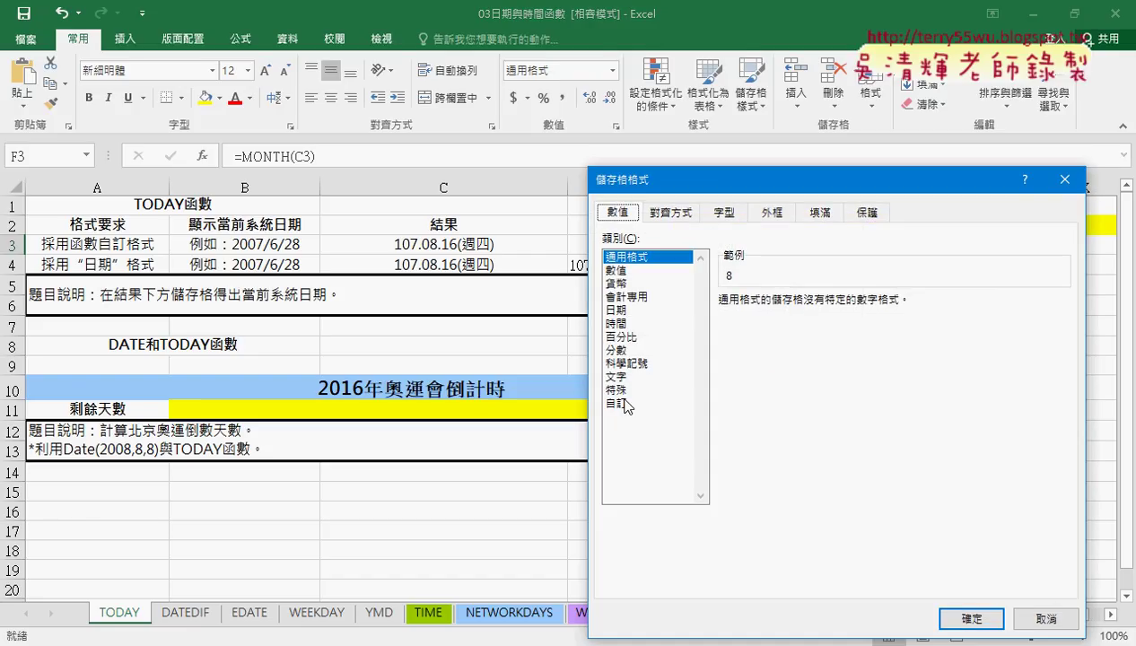
{"action": "left_click", "coordinate": [616, 403]}
{"action": "double_click", "coordinate": [750, 320]}
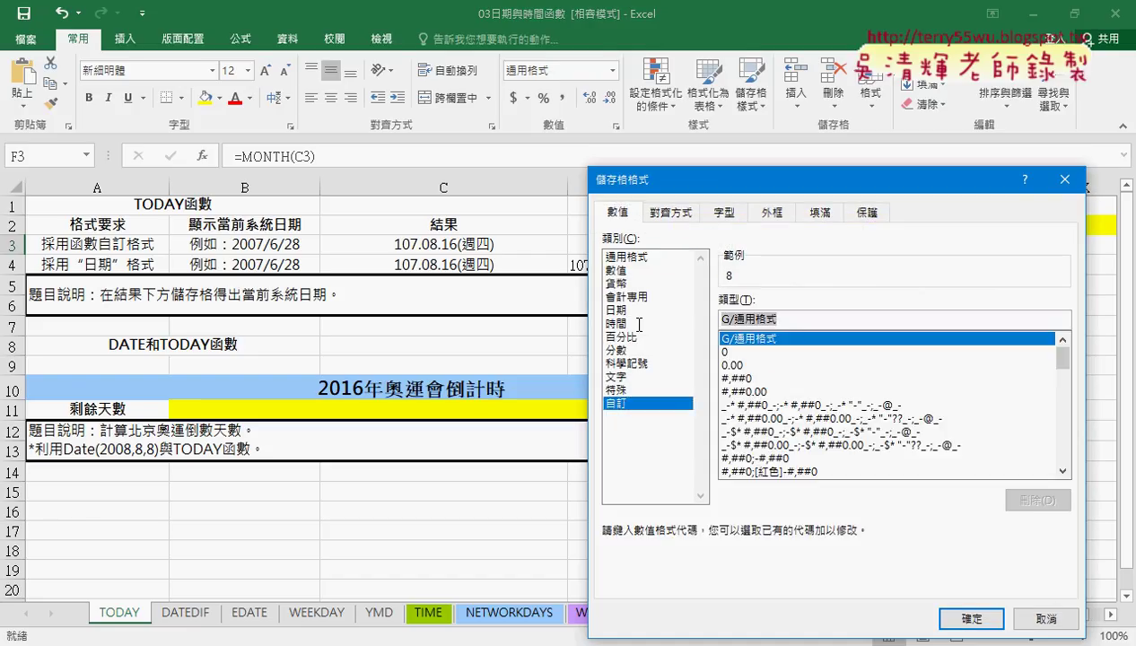
{"action": "type", "text": "00"}
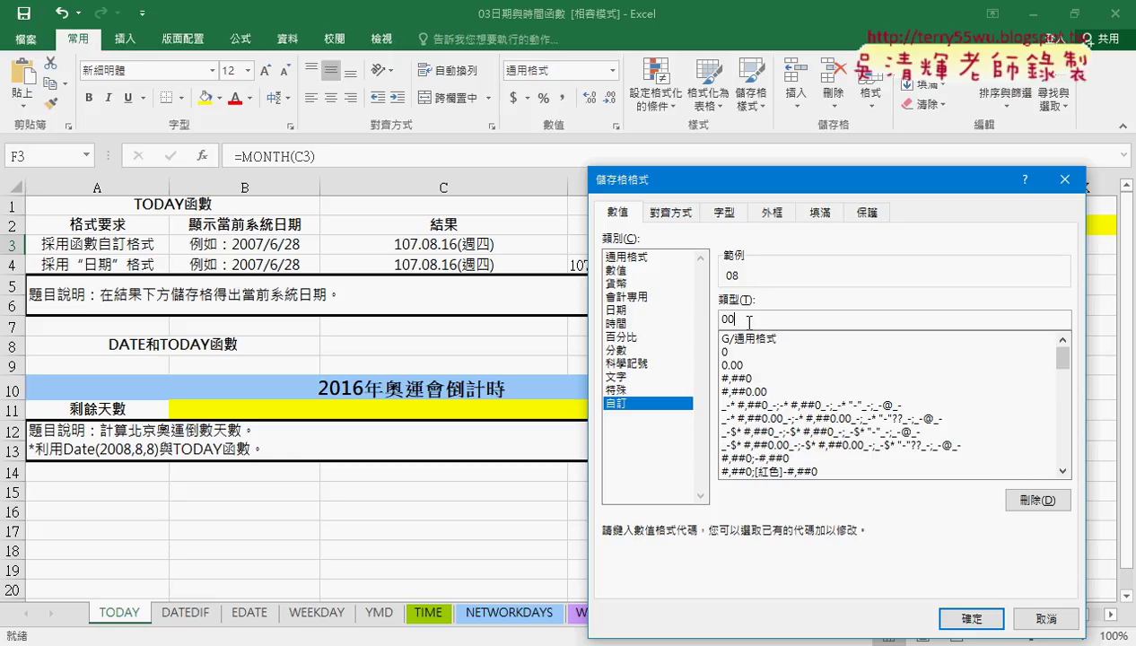
{"action": "left_click", "coordinate": [971, 618]}
- Check the year and month values in E3 and F3, moving on to G3
{"action": "left_click", "coordinate": [700, 247]}
{"action": "left_click", "coordinate": [767, 242]}
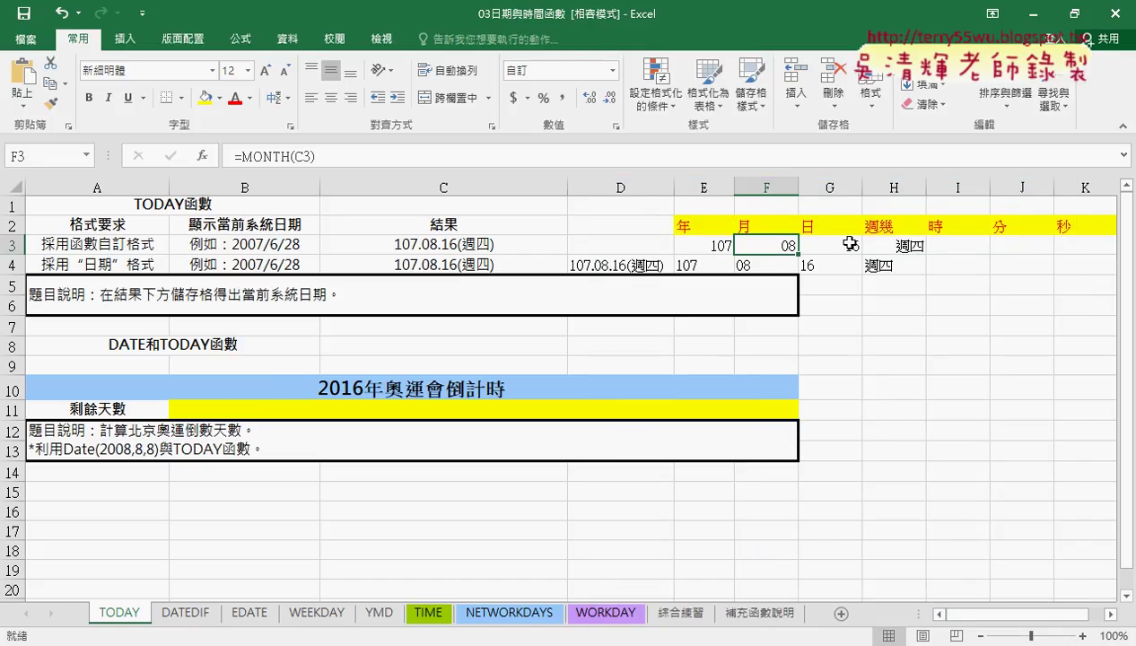
{"action": "key", "text": "Right"}
{"action": "left_click_drag", "start_coordinate": [715, 246], "coordinate": [889, 246]}
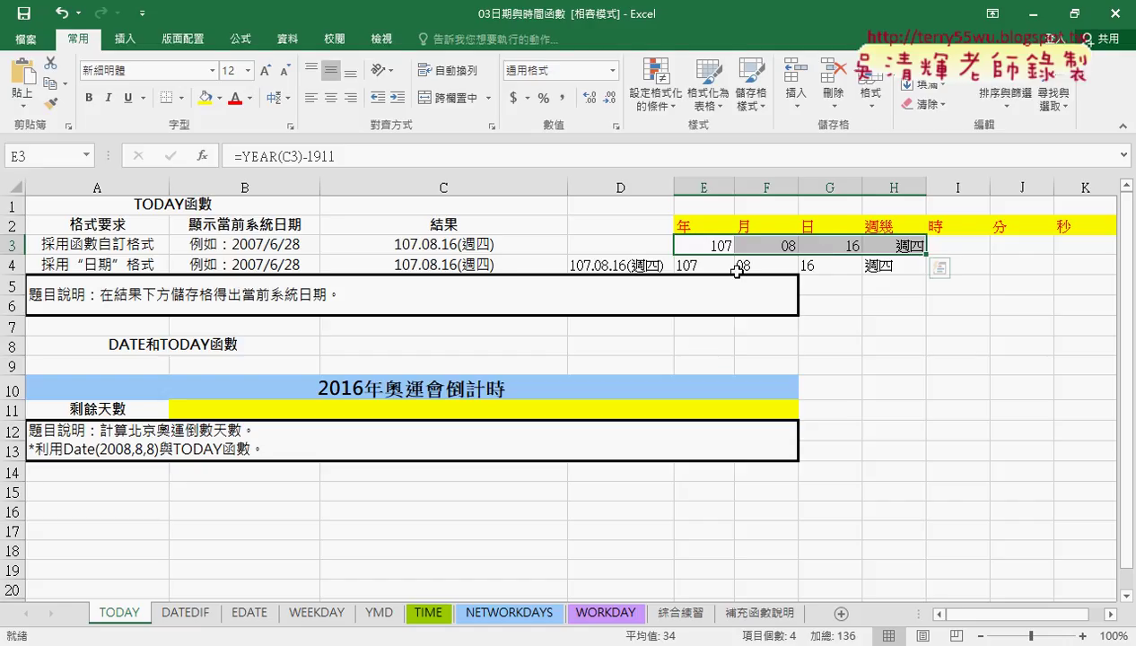
{"action": "left_click_drag", "start_coordinate": [703, 267], "coordinate": [886, 267]}
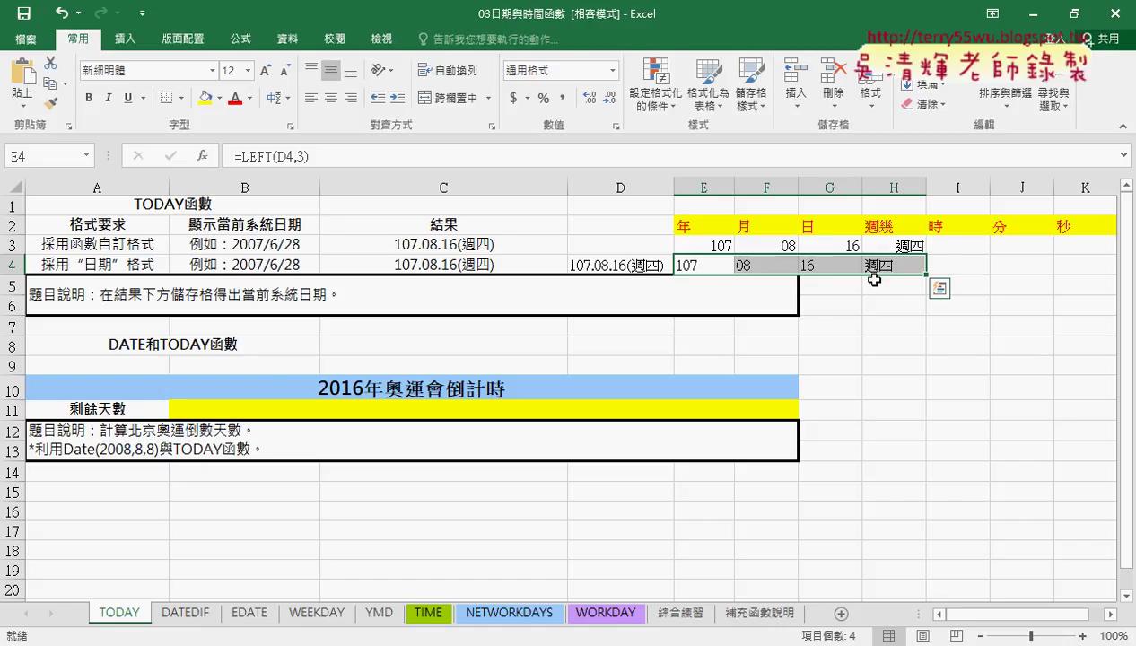
{"action": "left_click", "coordinate": [495, 246]}
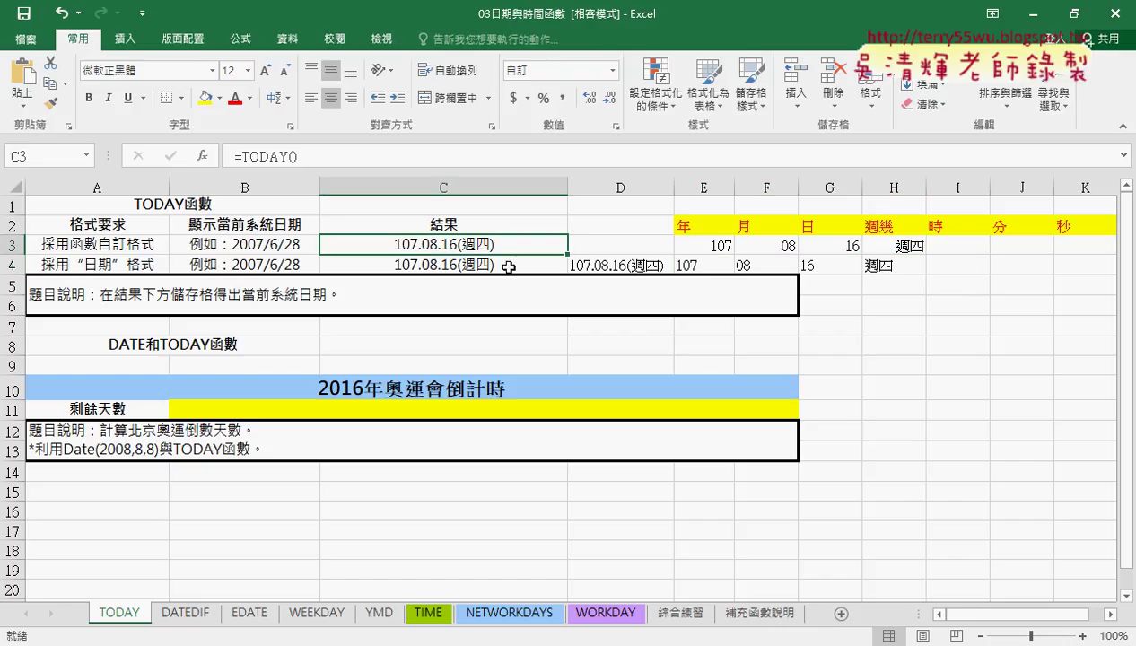
{"action": "left_click", "coordinate": [508, 267]}
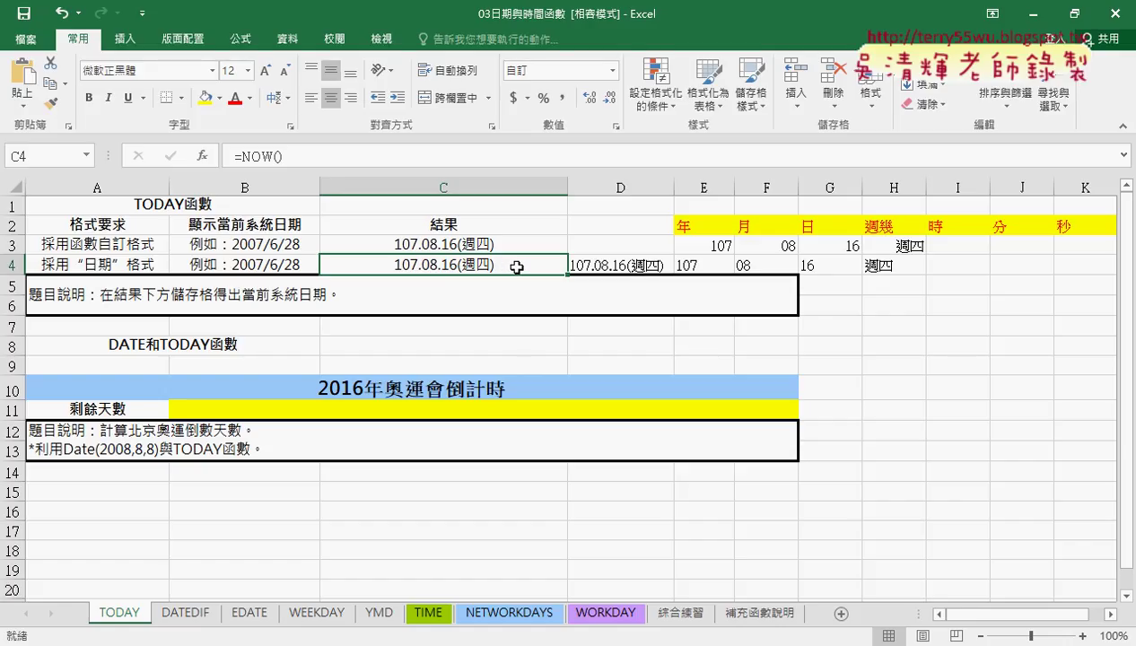
{"action": "right_click", "coordinate": [517, 267]}
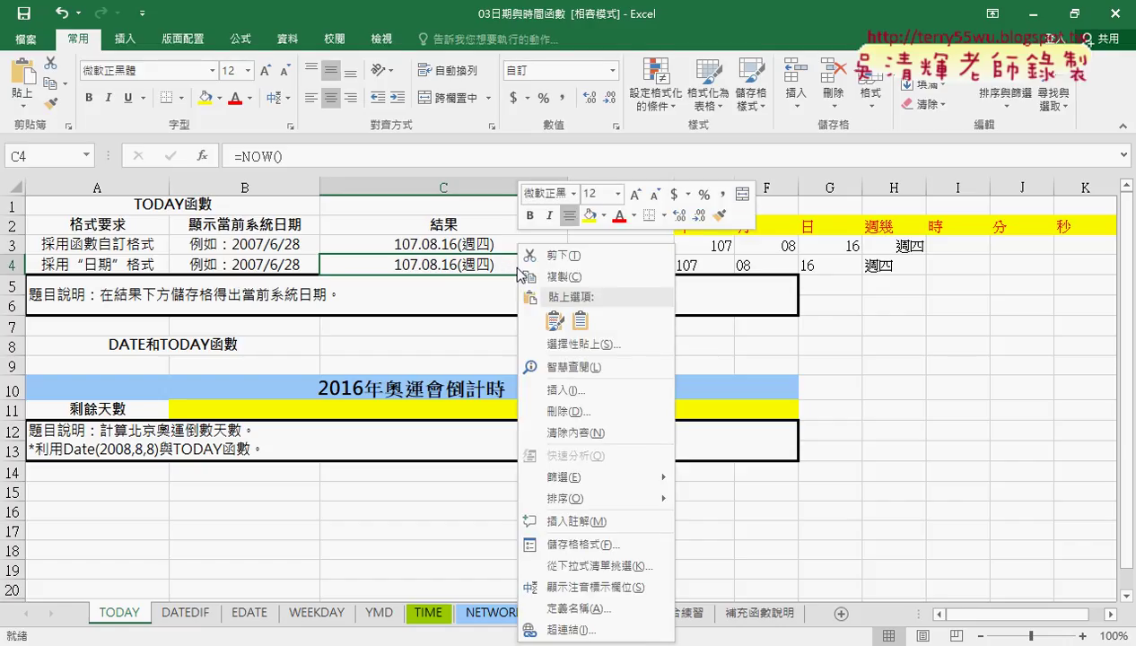
{"action": "left_click", "coordinate": [567, 546]}
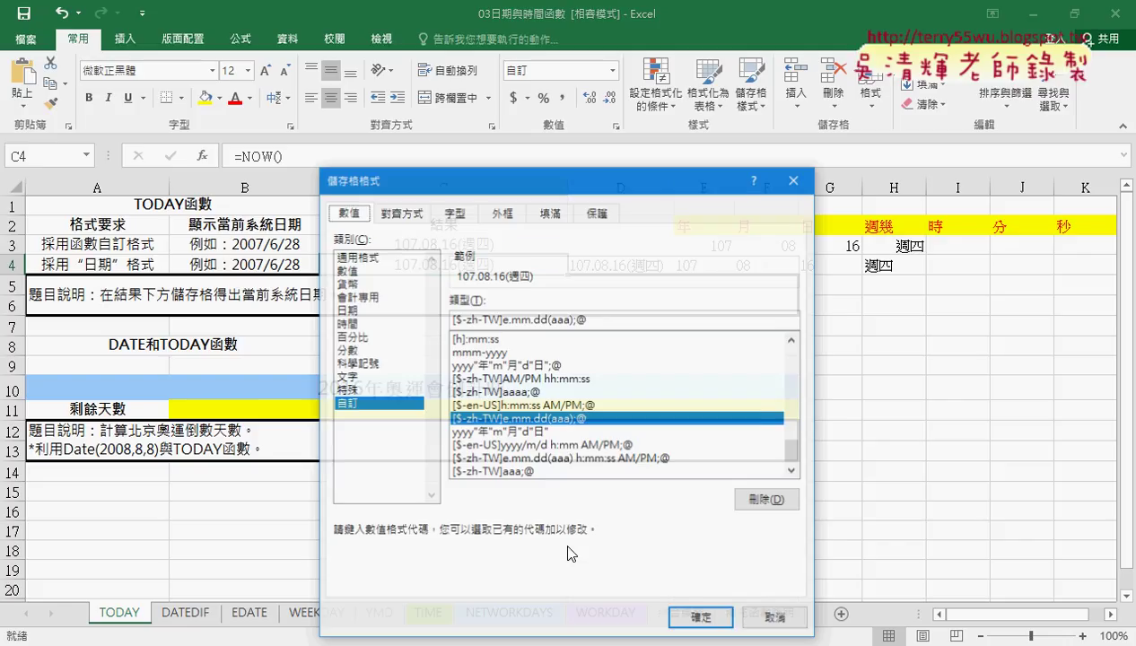
{"action": "left_click", "coordinate": [348, 323]}
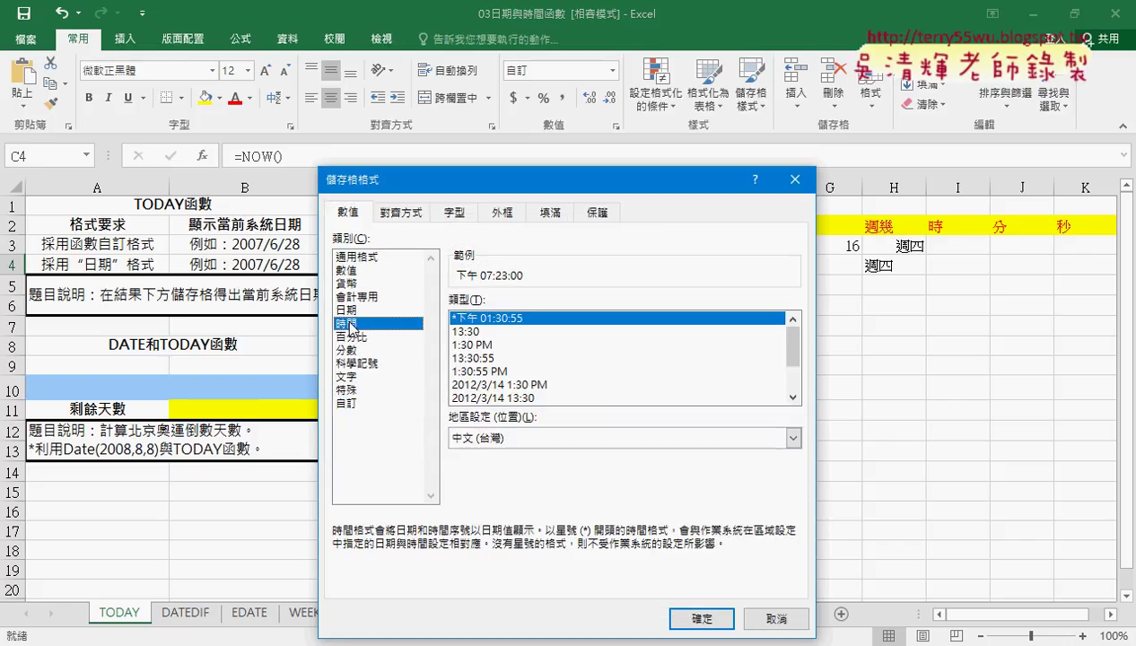
{"action": "left_click", "coordinate": [492, 370]}
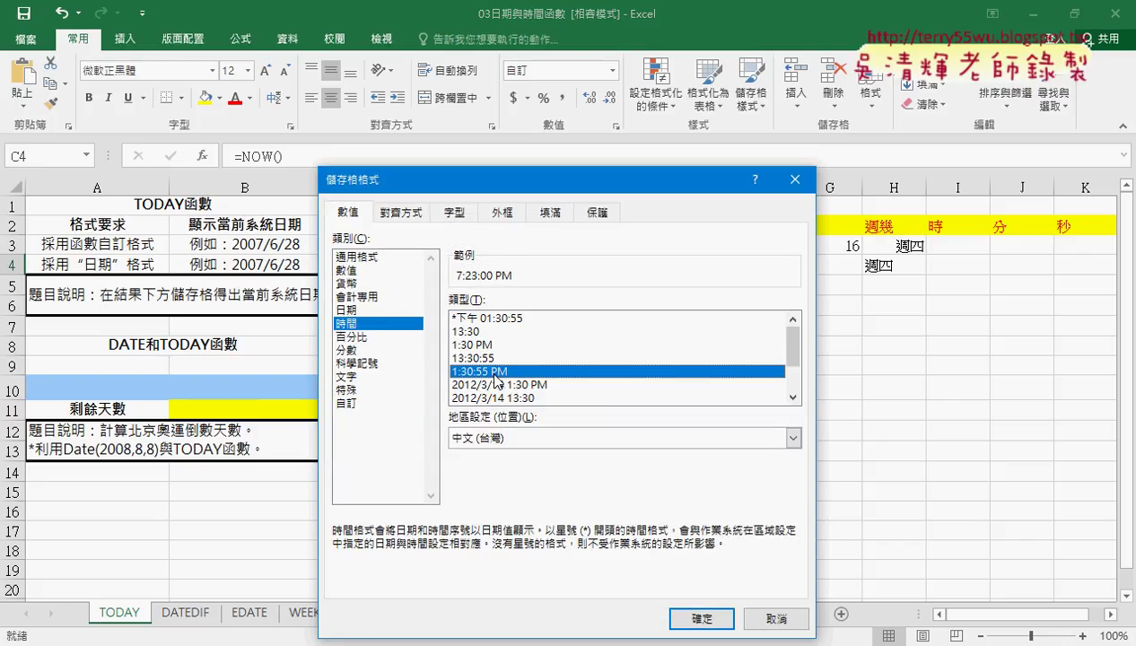
{"action": "left_click_drag", "start_coordinate": [552, 191], "coordinate": [797, 162]}
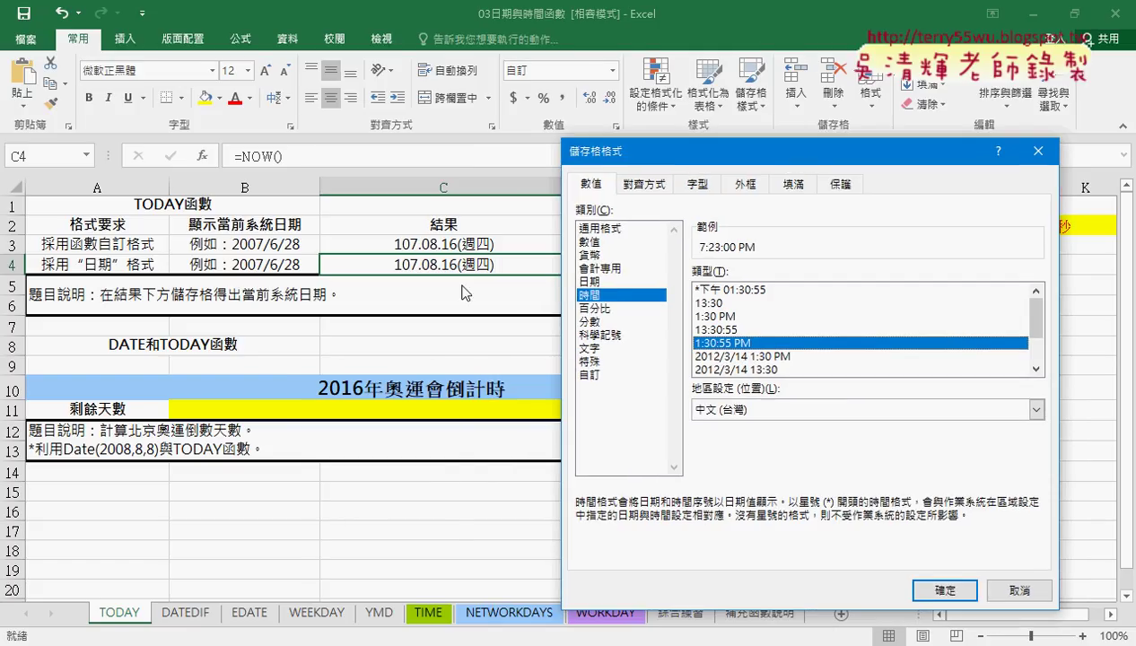
{"action": "left_click", "coordinate": [585, 374]}
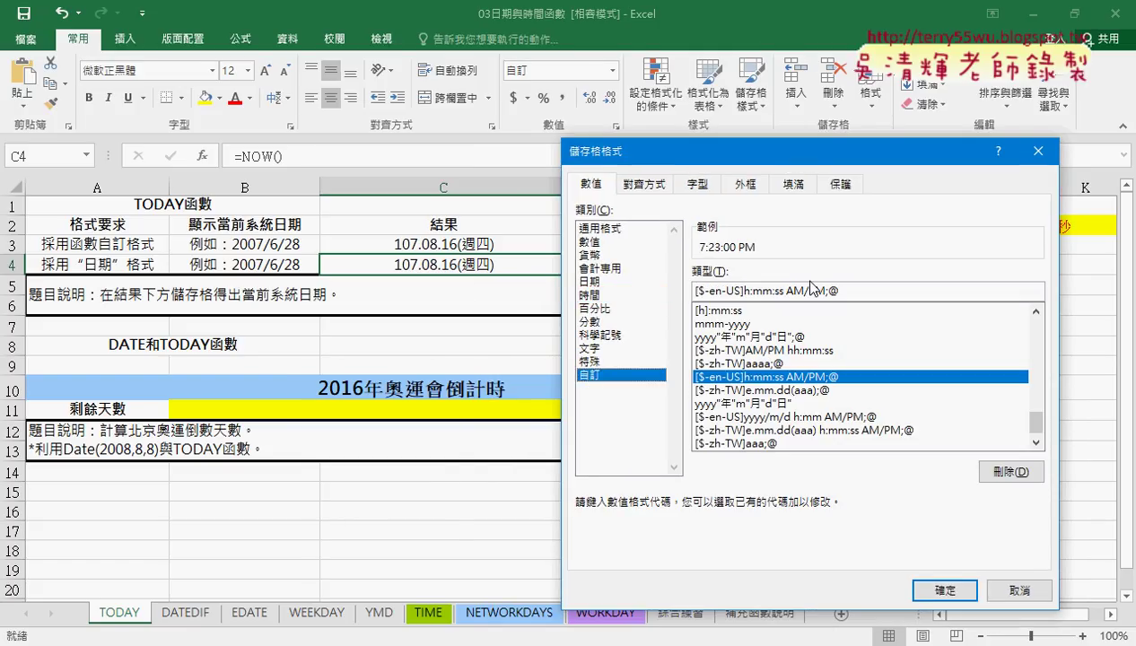
{"action": "left_click_drag", "start_coordinate": [826, 290], "coordinate": [703, 288]}
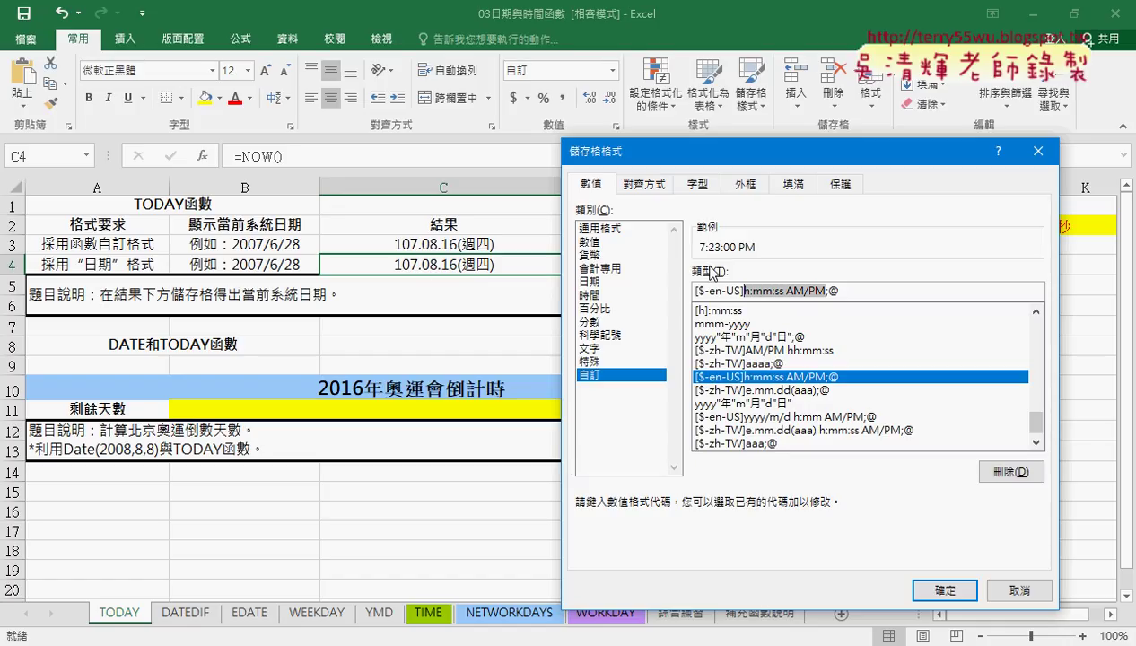
{"action": "left_click", "coordinate": [1021, 590]}
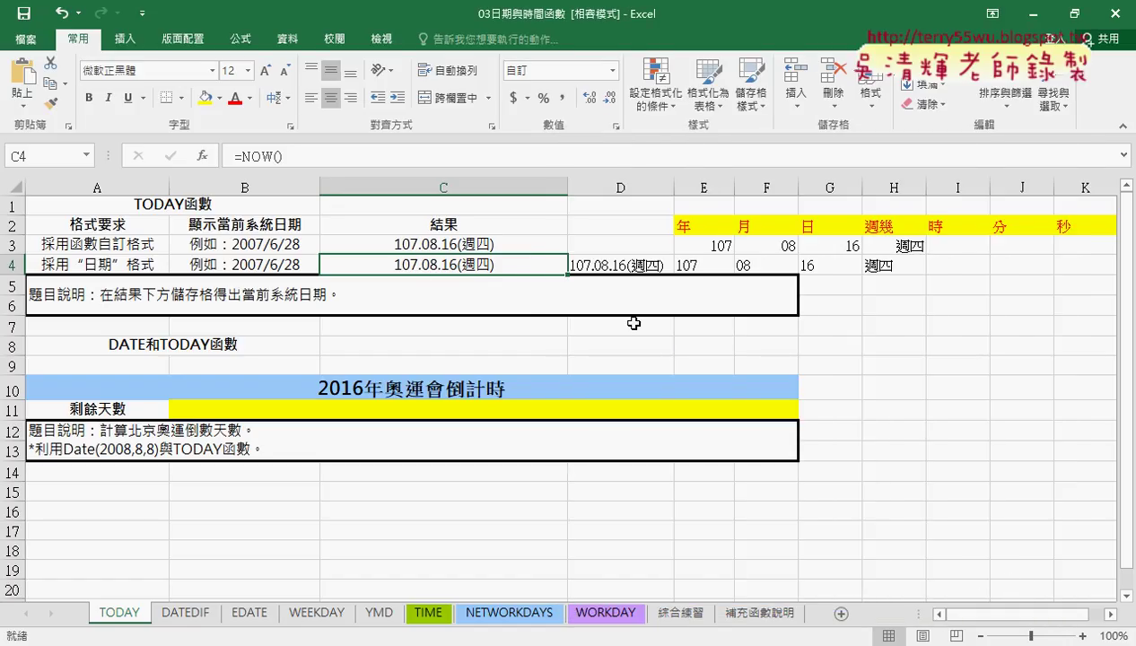
- Append h:mm:ss AM/PM after (aaa) in C4's custom format to show 7:23:00 下午
{"action": "right_click", "coordinate": [475, 263]}
{"action": "left_click", "coordinate": [529, 537]}
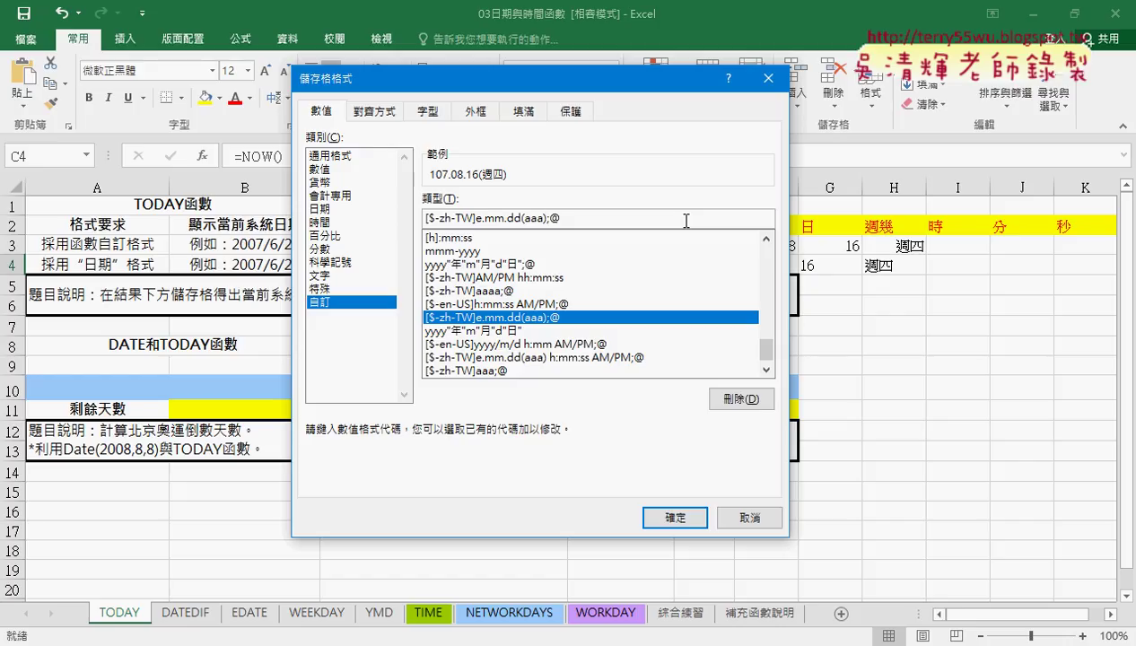
{"action": "type", "text": "h:mm:ss AM/PM"}
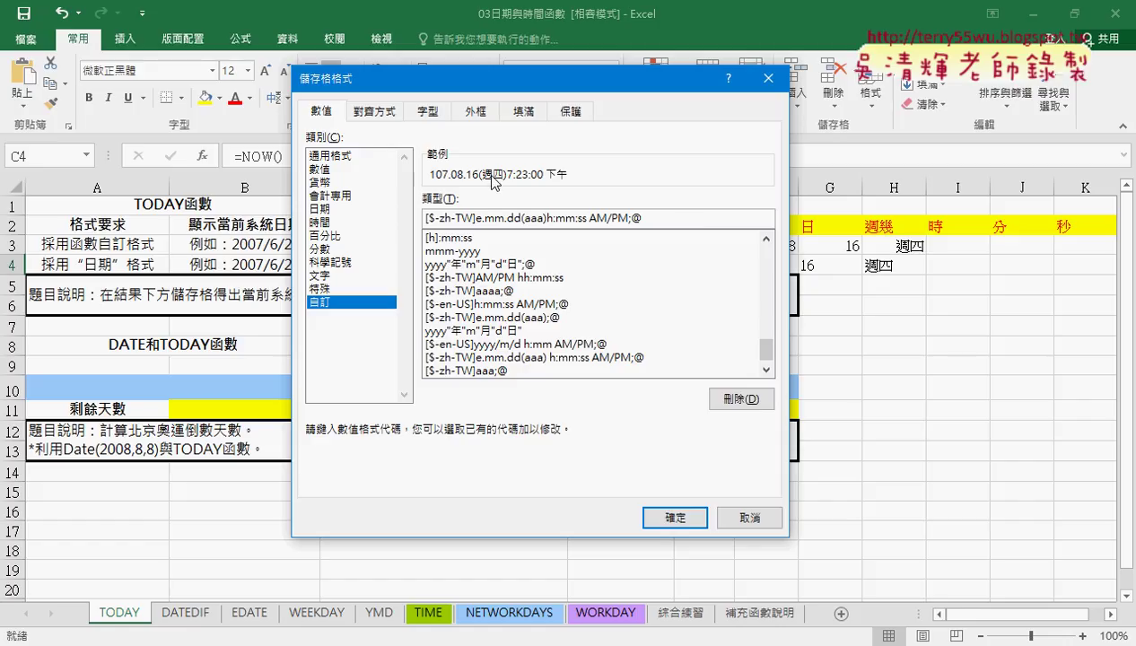
{"action": "left_click", "coordinate": [548, 218]}
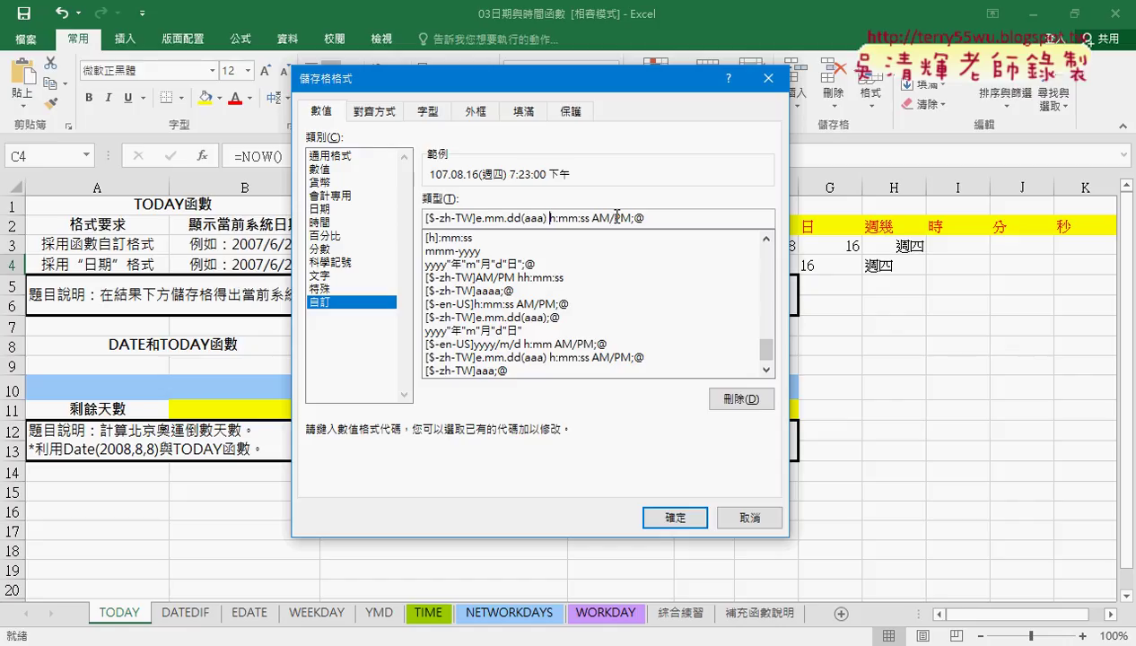
{"action": "left_click", "coordinate": [678, 517]}
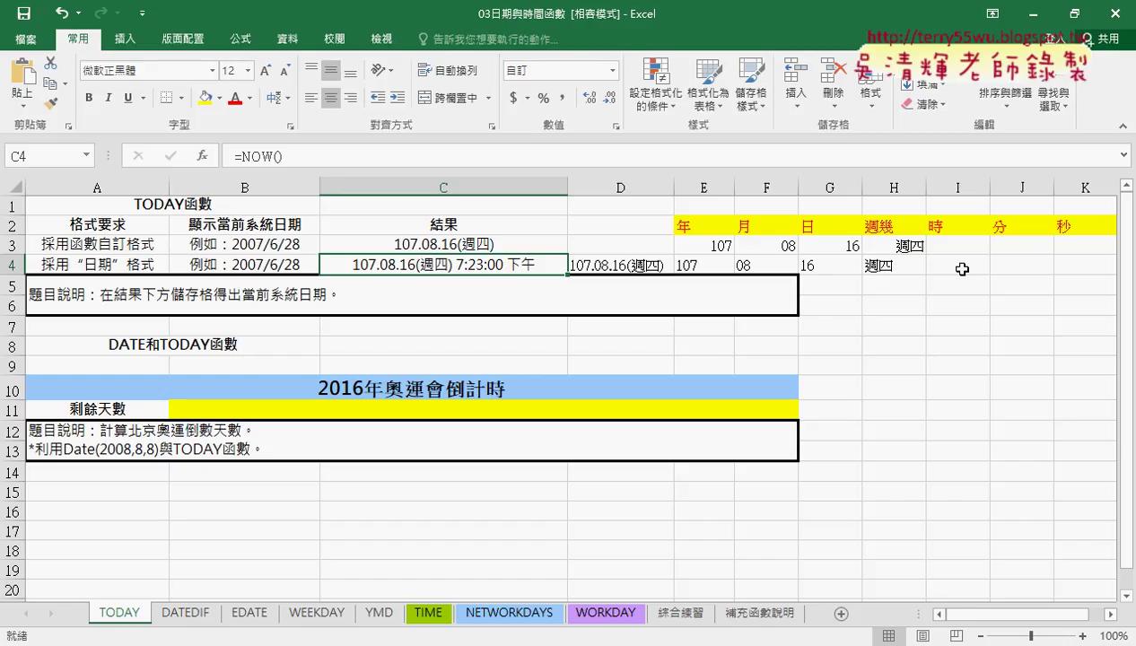
- Compare the TEXT formula in D4 with the NOW formula in C4
{"action": "left_click", "coordinate": [639, 264]}
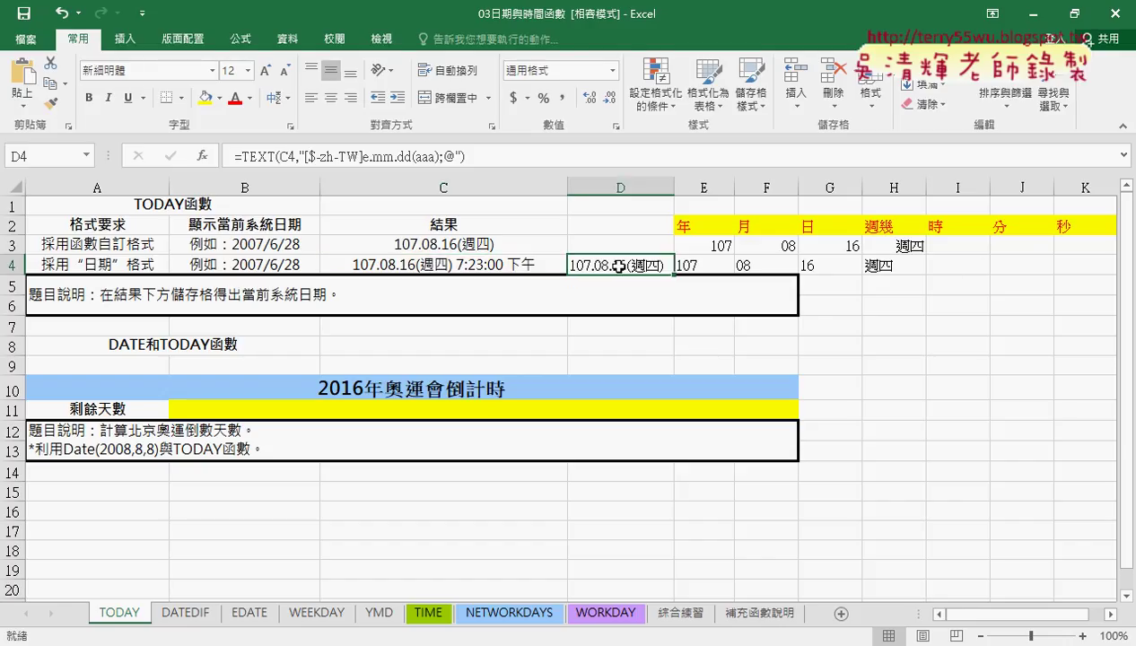
{"action": "left_click", "coordinate": [467, 265]}
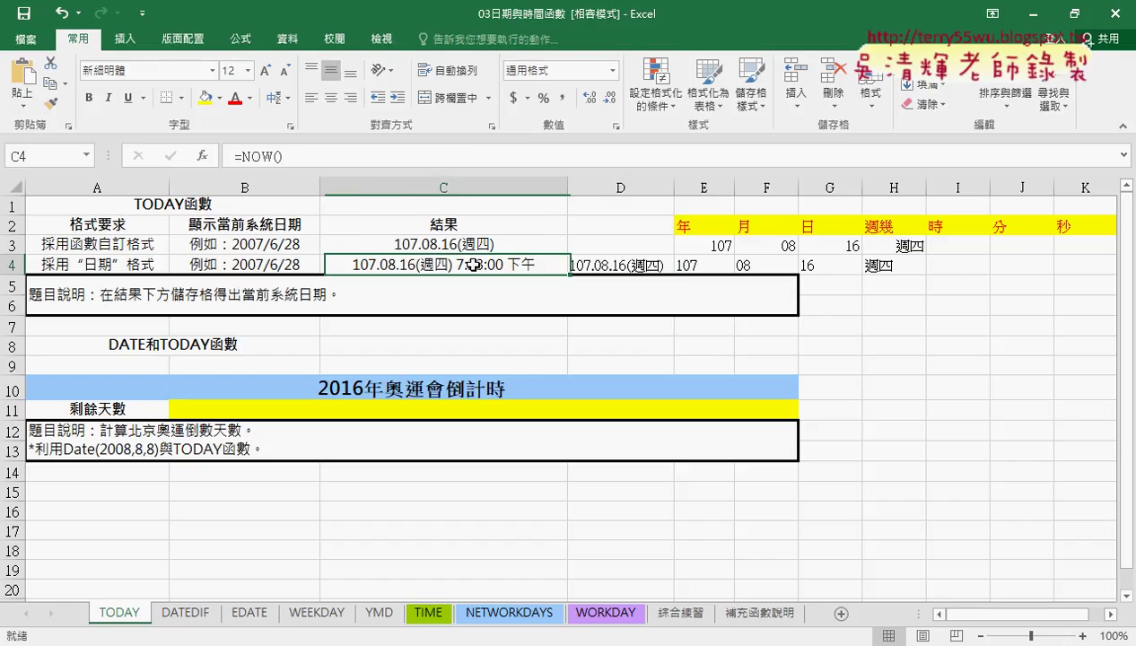
{"action": "left_click", "coordinate": [633, 265]}
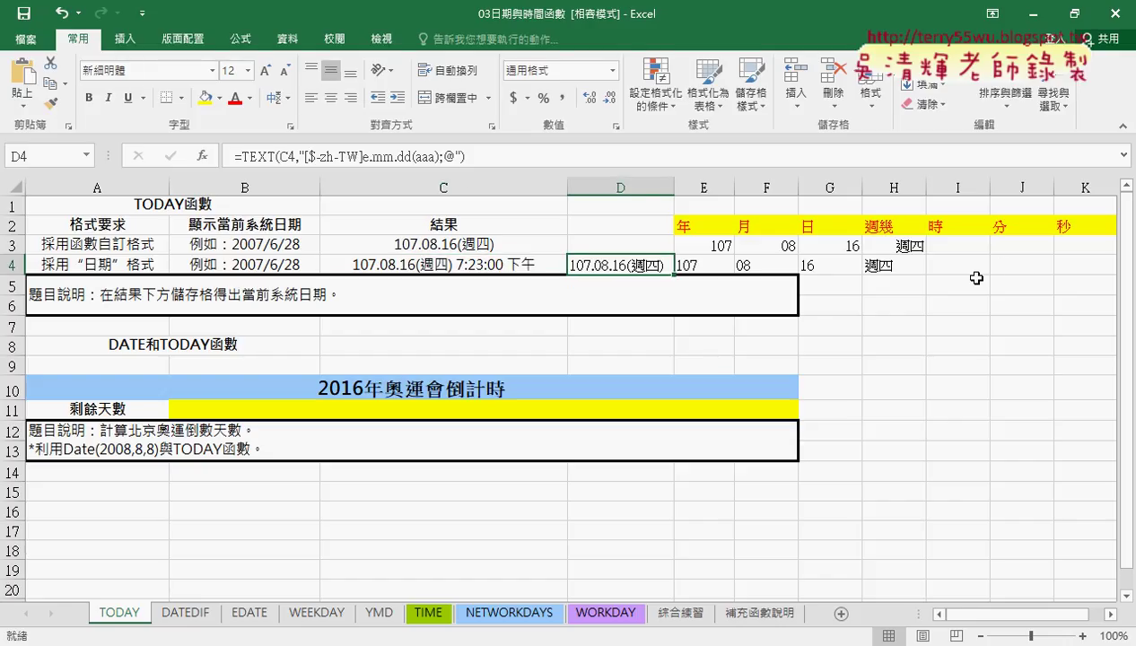
{"action": "left_click", "coordinate": [525, 260]}
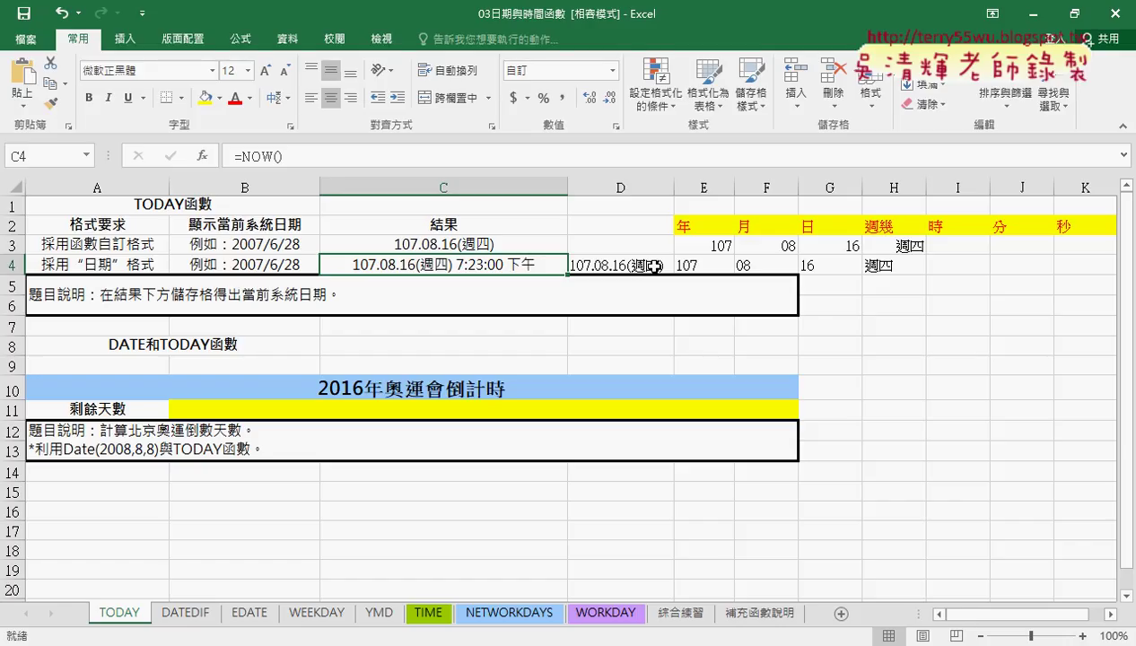
- Select I4 and bring up Insert Function for a new formula there
{"action": "left_click", "coordinate": [974, 241]}
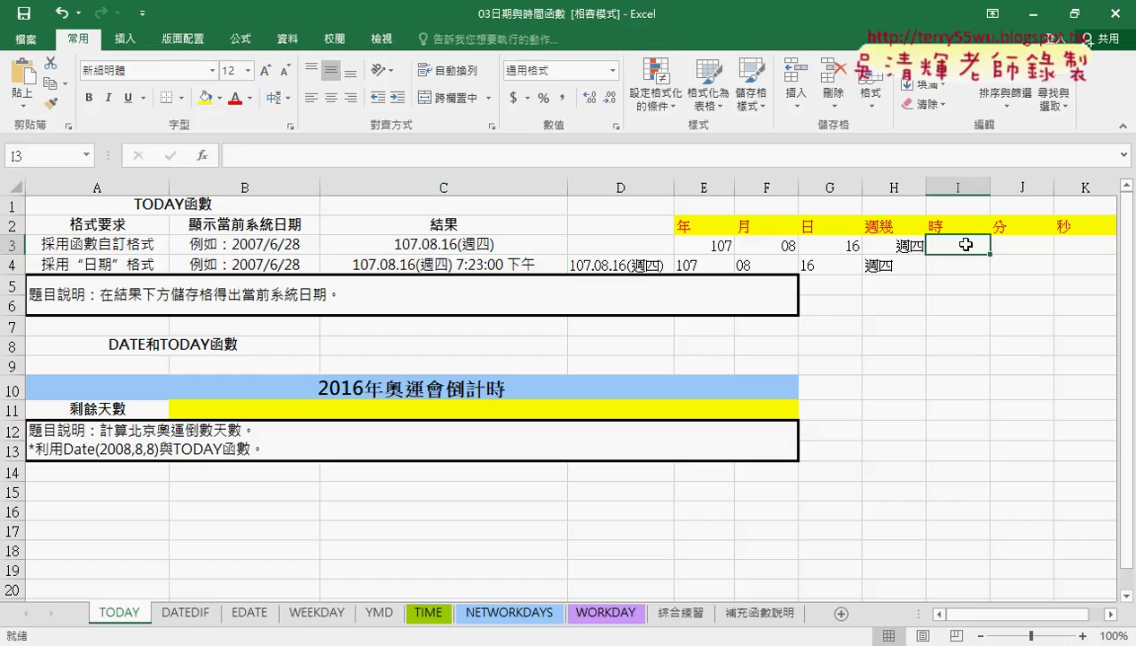
{"action": "left_click", "coordinate": [951, 264]}
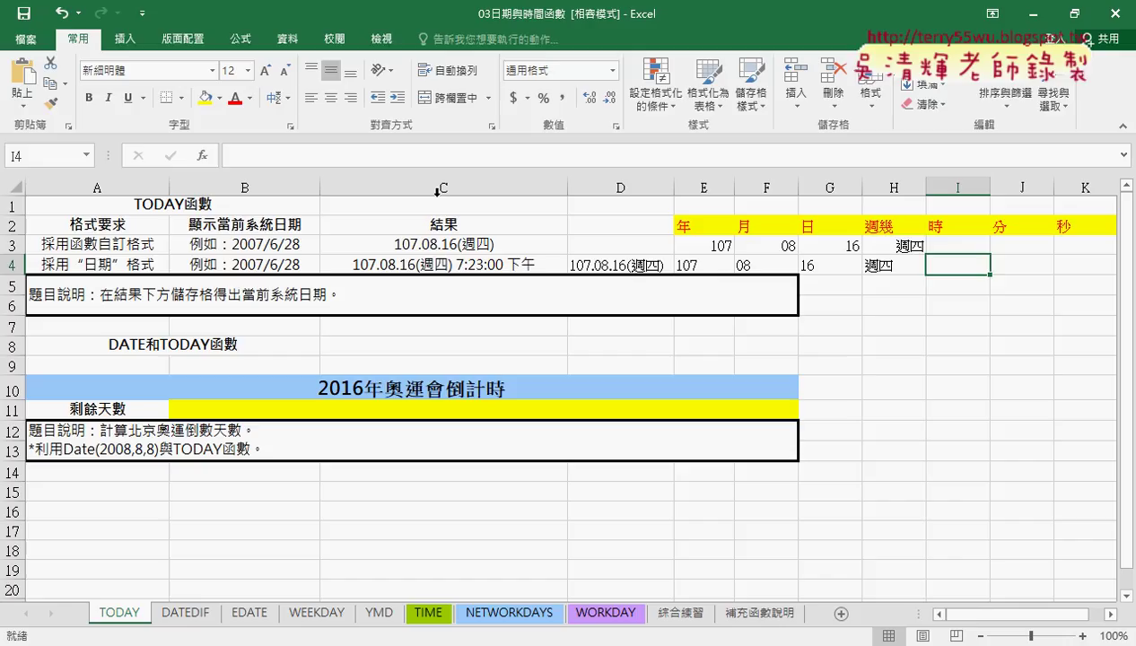
{"action": "left_click", "coordinate": [203, 155]}
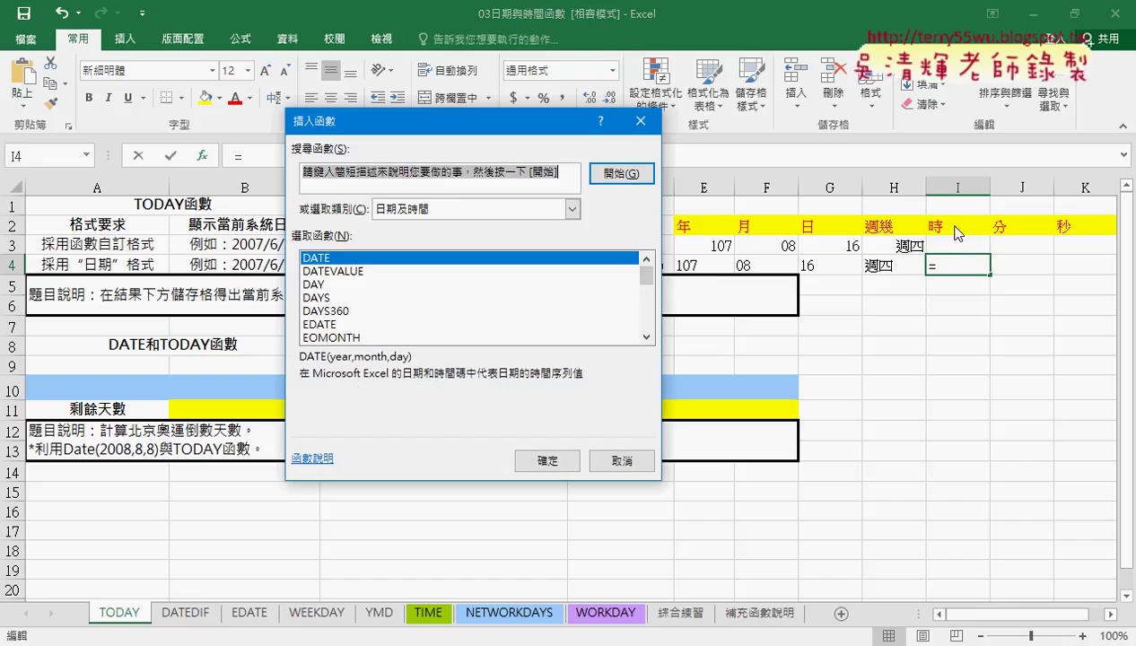
- Read the HOUR function's description in Insert Function, then cancel, leaving I4 empty
{"action": "mouse_move", "coordinate": [644, 277]}
{"action": "left_mouse_down"}
{"action": "mouse_move", "coordinate": [649, 305]}
{"action": "mouse_move", "coordinate": [649, 293]}
{"action": "left_mouse_up"}
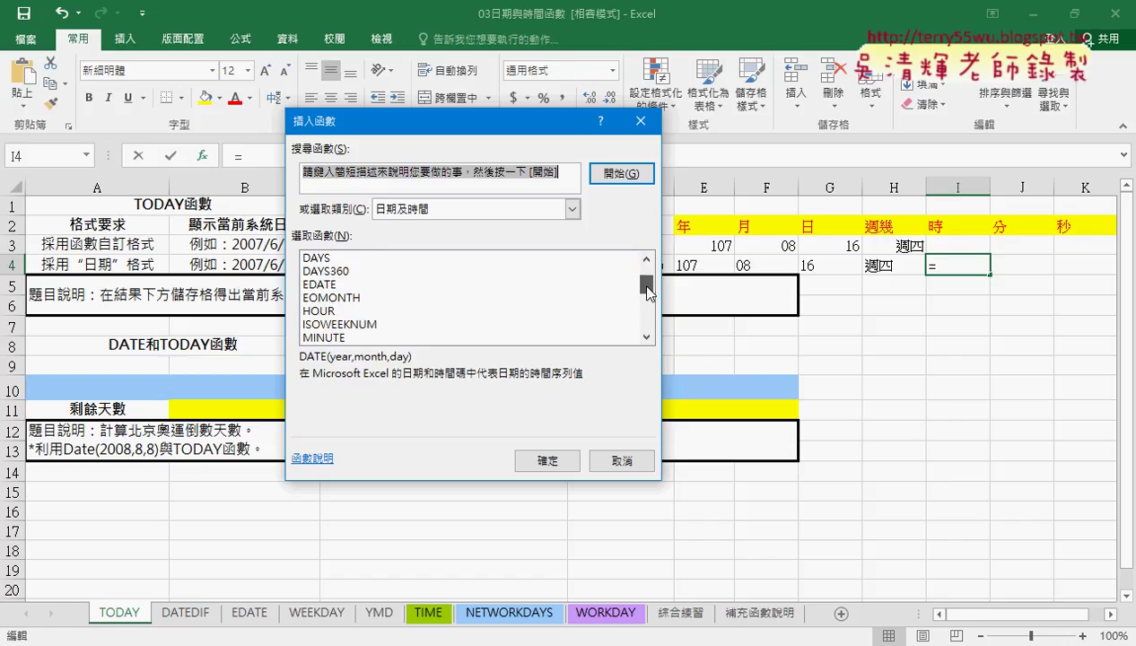
{"action": "left_click", "coordinate": [331, 311]}
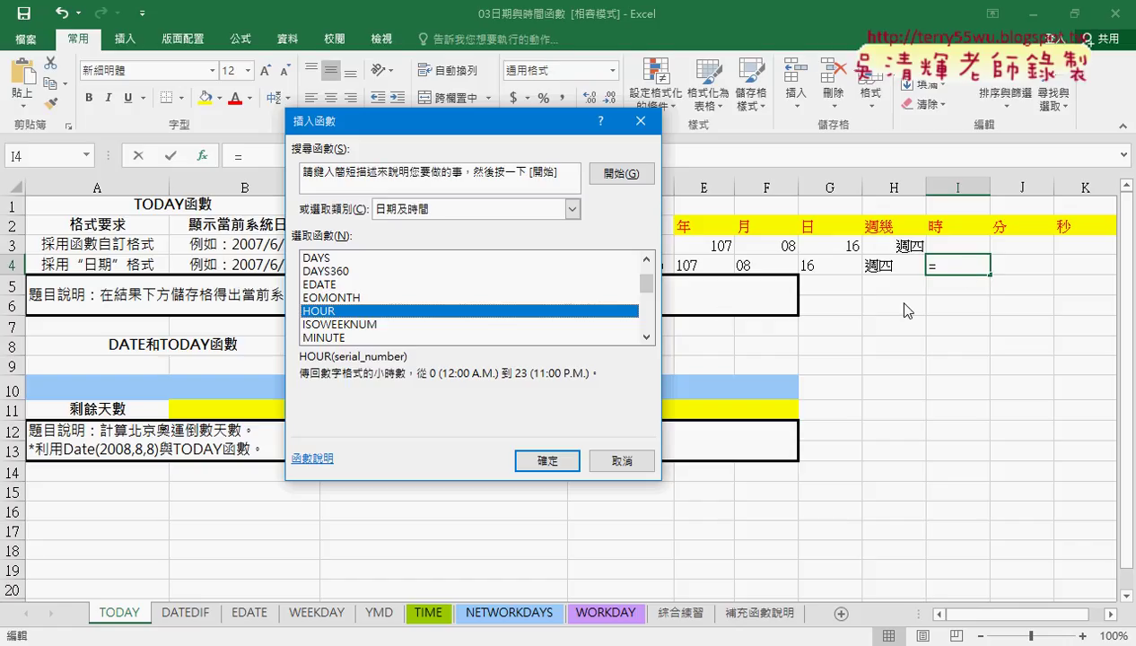
{"action": "left_click", "coordinate": [622, 460]}
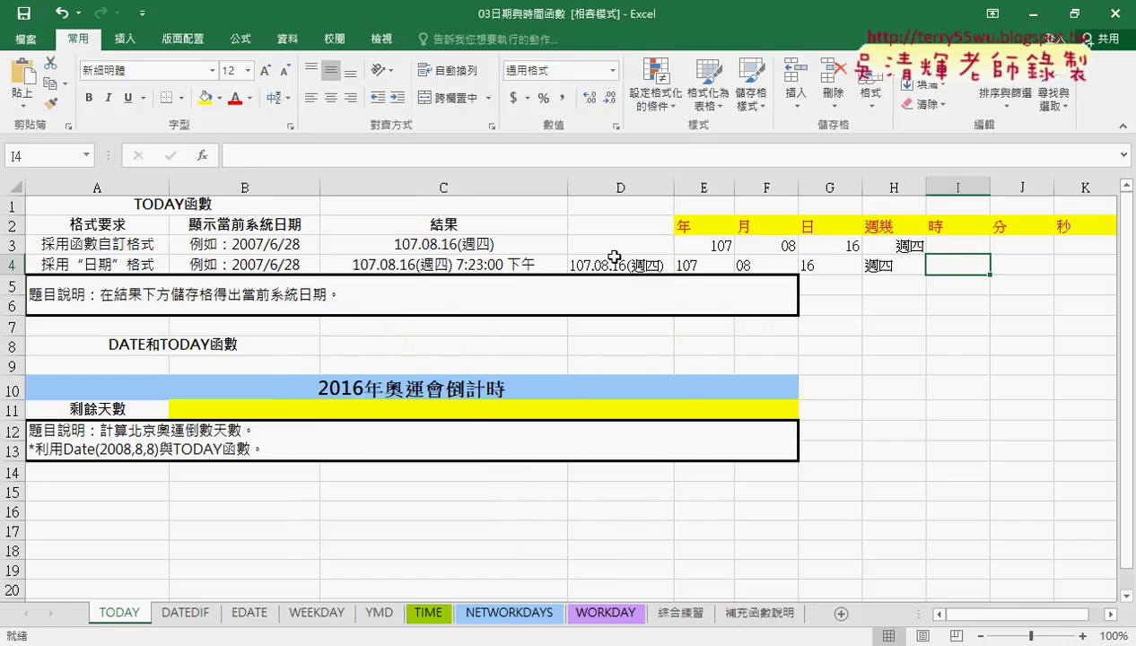
- Change the year in A10's countdown heading from 2016 to 2020
{"action": "left_click", "coordinate": [465, 406]}
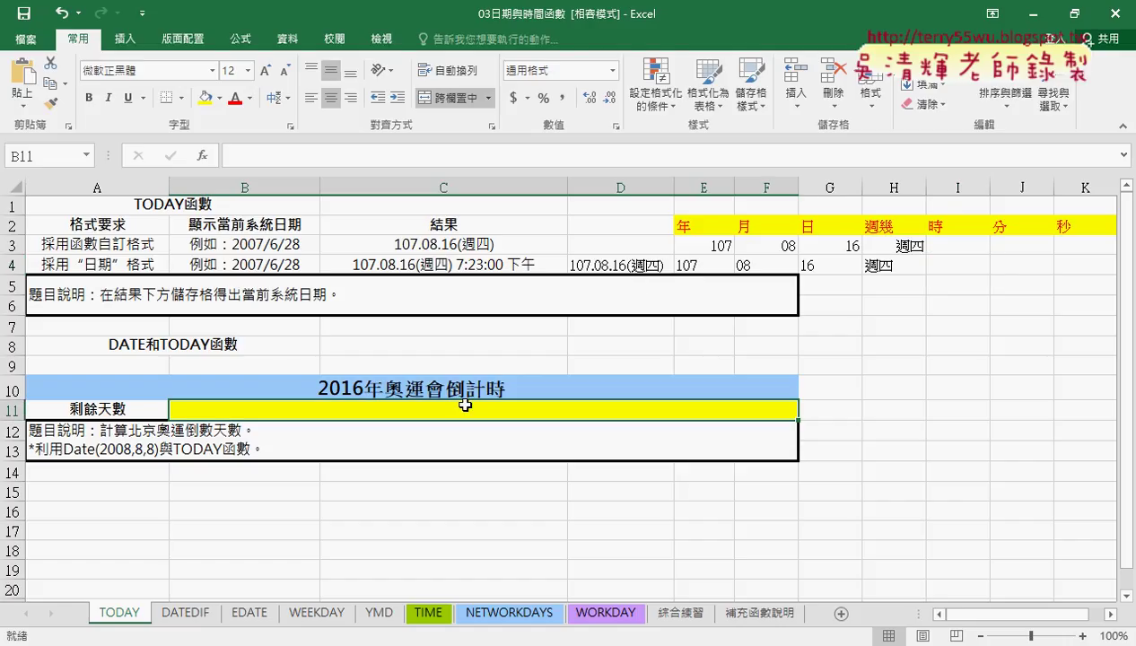
{"action": "double_click", "coordinate": [343, 384]}
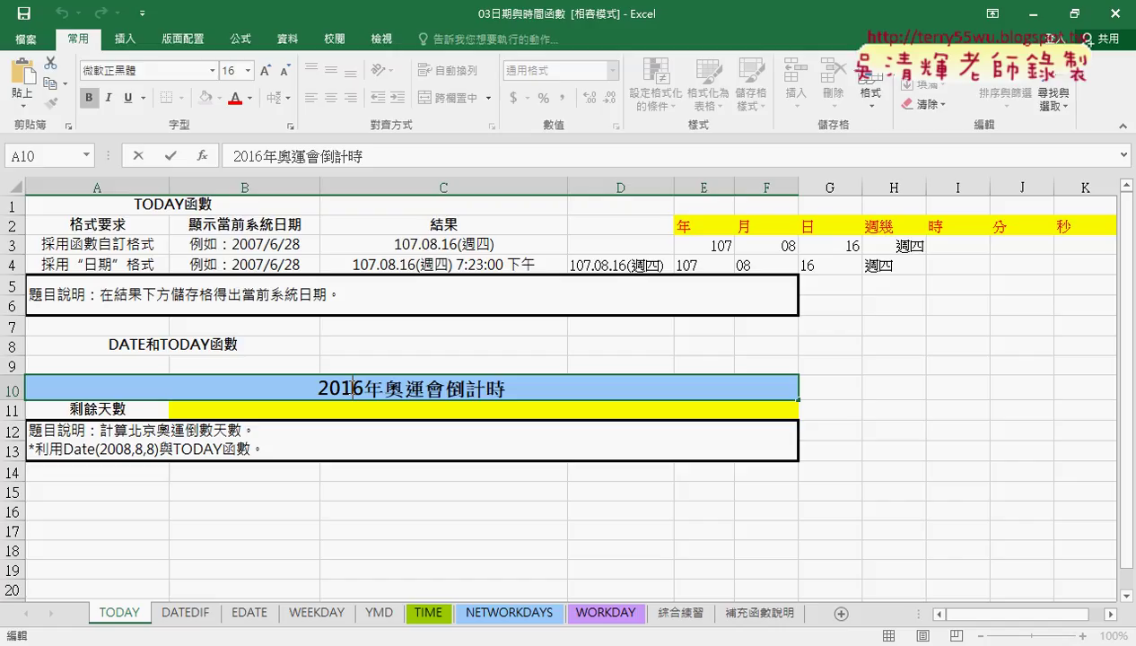
{"action": "double_click", "coordinate": [343, 386]}
{"action": "type", "text": "2020"}
{"action": "key", "text": "Return"}
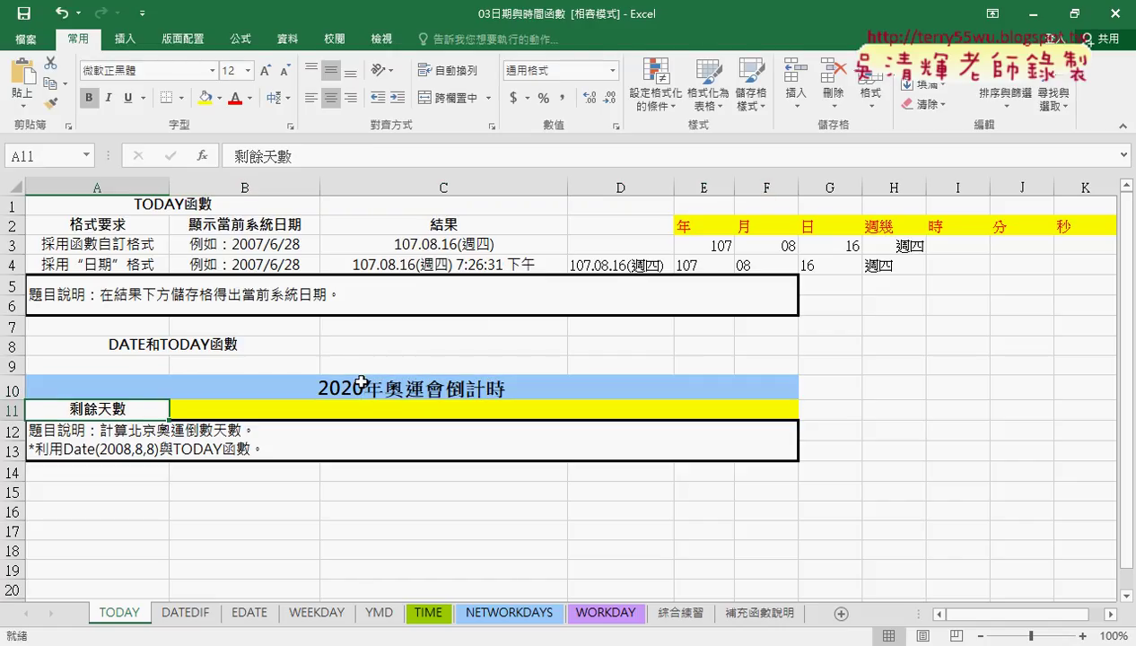
- Enter the Olympics date 2020/7/24 in G10
{"action": "left_click", "coordinate": [841, 392]}
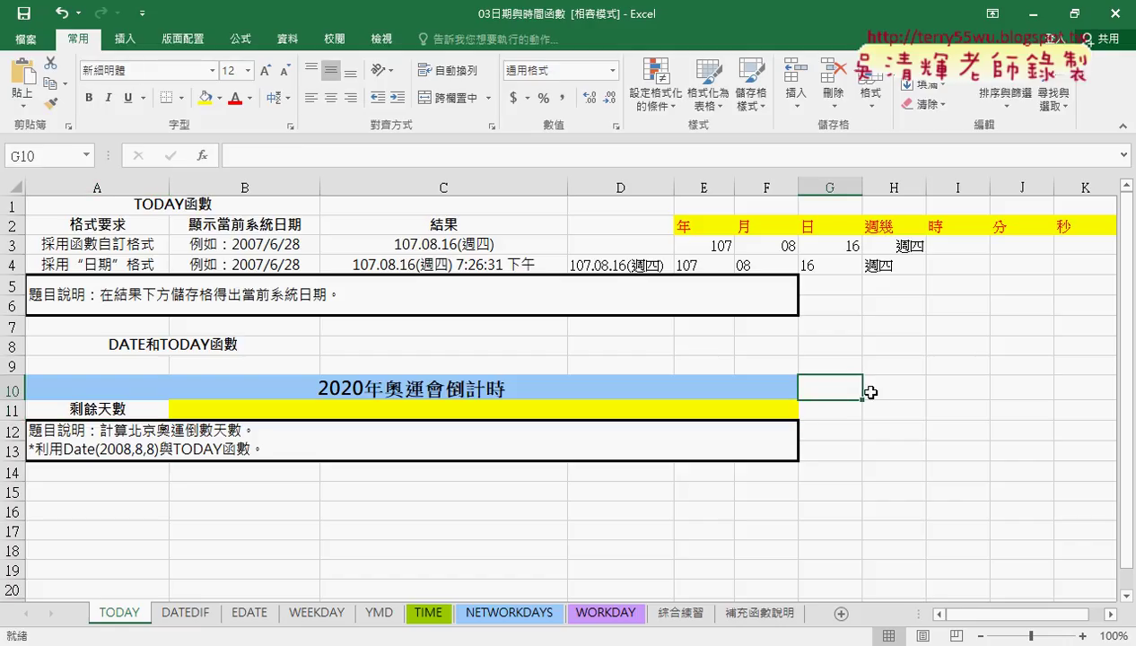
{"action": "type", "text": "2"}
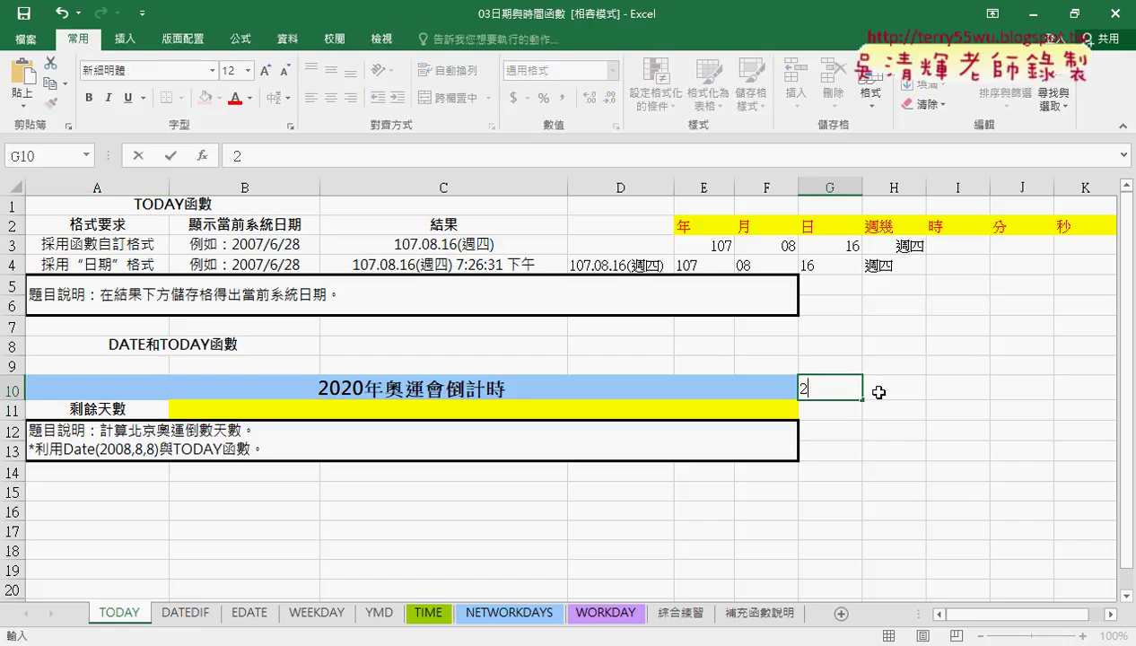
{"action": "type", "text": "0"}
{"action": "type", "text": "20"}
{"action": "type", "text": "/7/2"}
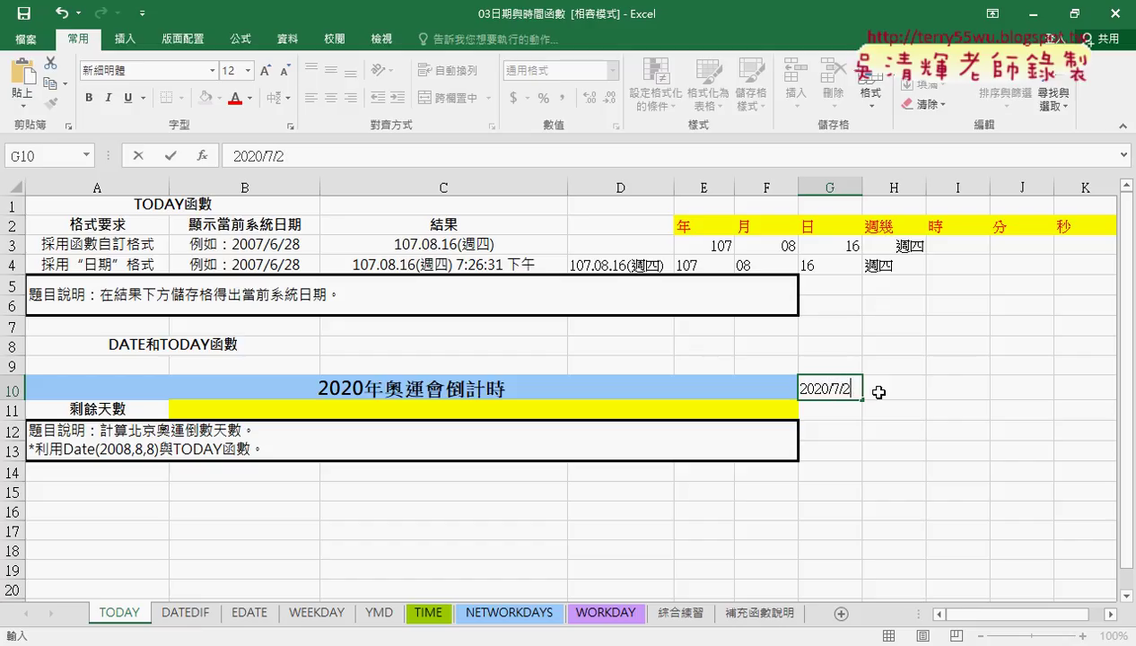
{"action": "type", "text": "4"}
{"action": "key", "text": "Return"}
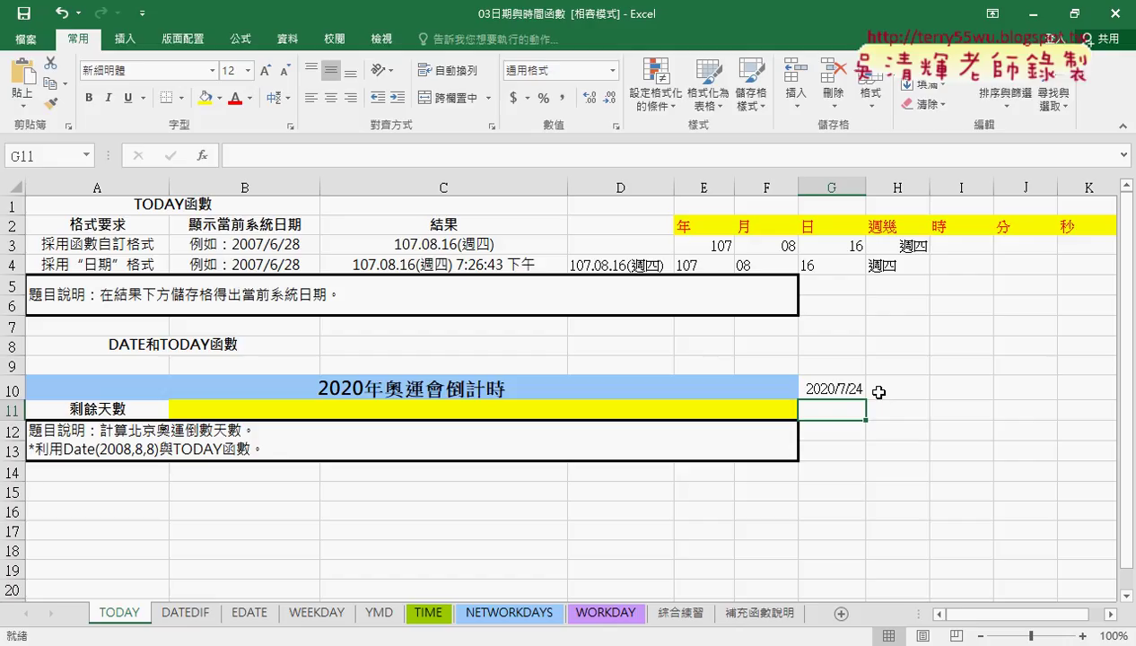
{"action": "left_click", "coordinate": [684, 412]}
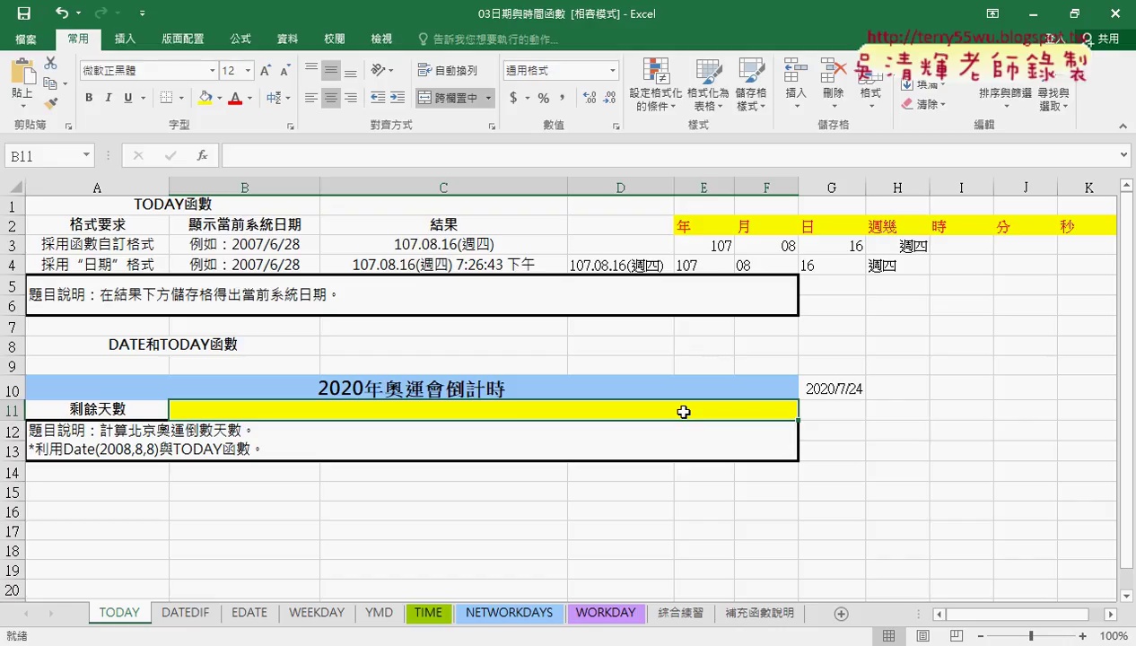
{"action": "left_click", "coordinate": [846, 391]}
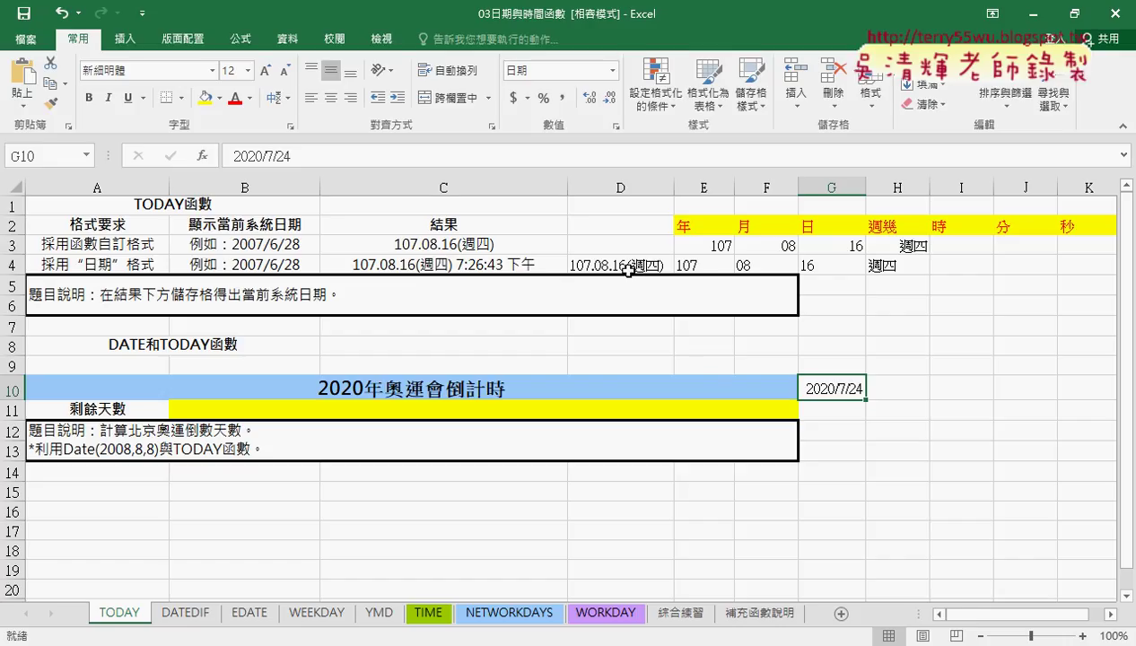
{"action": "left_click", "coordinate": [451, 246]}
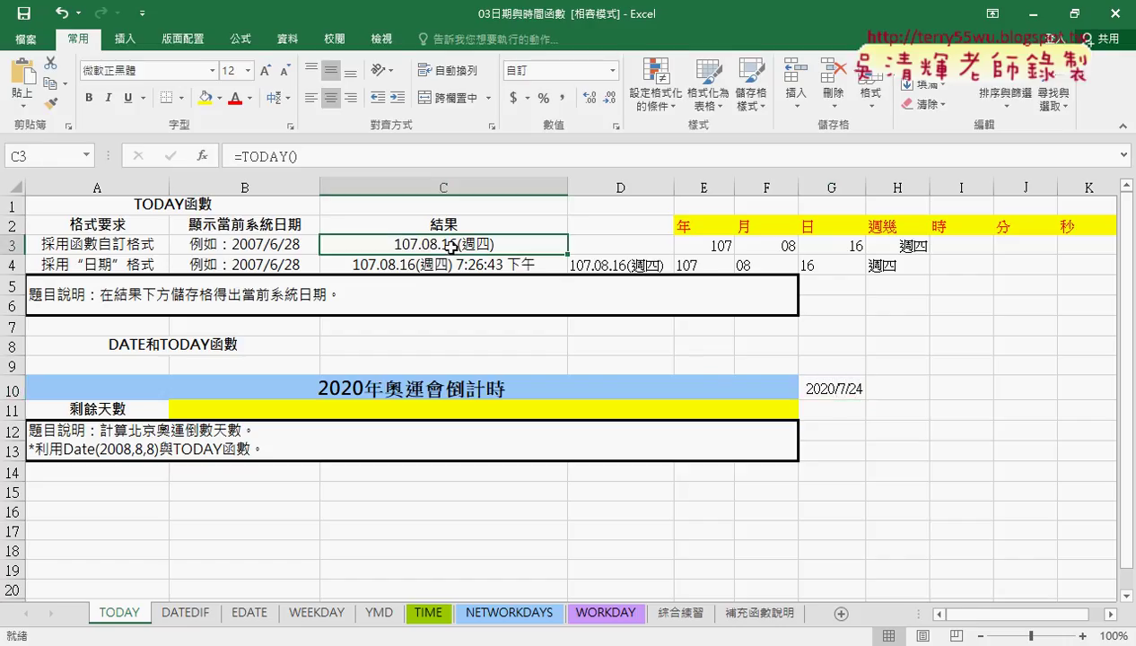
{"action": "left_click", "coordinate": [484, 409]}
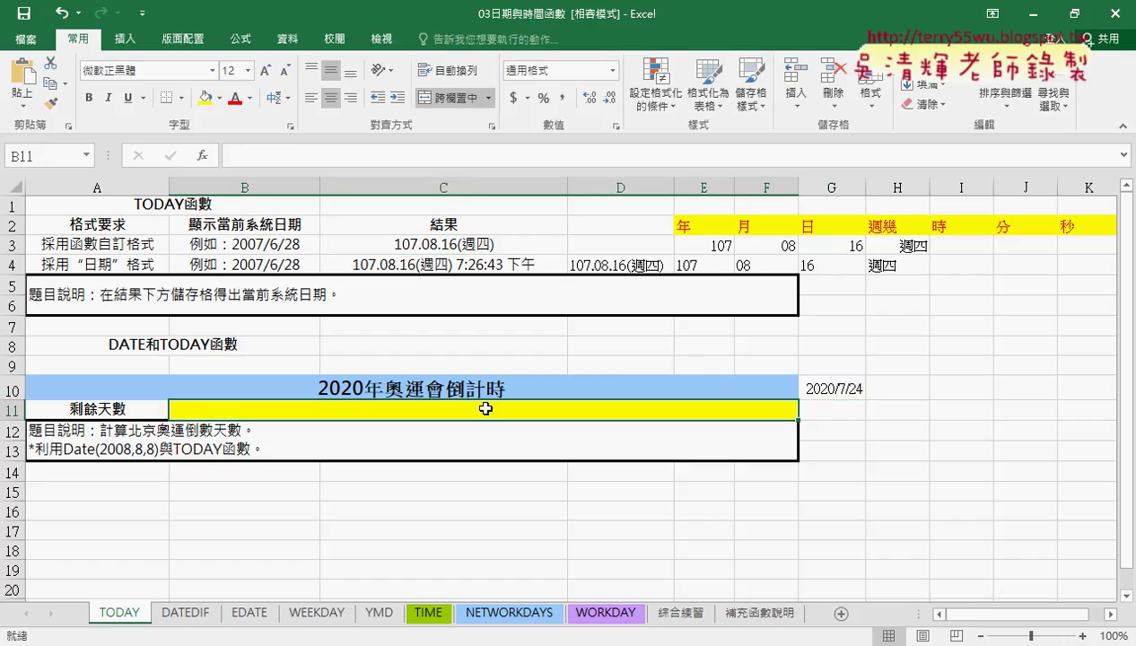
{"action": "left_click", "coordinate": [295, 151]}
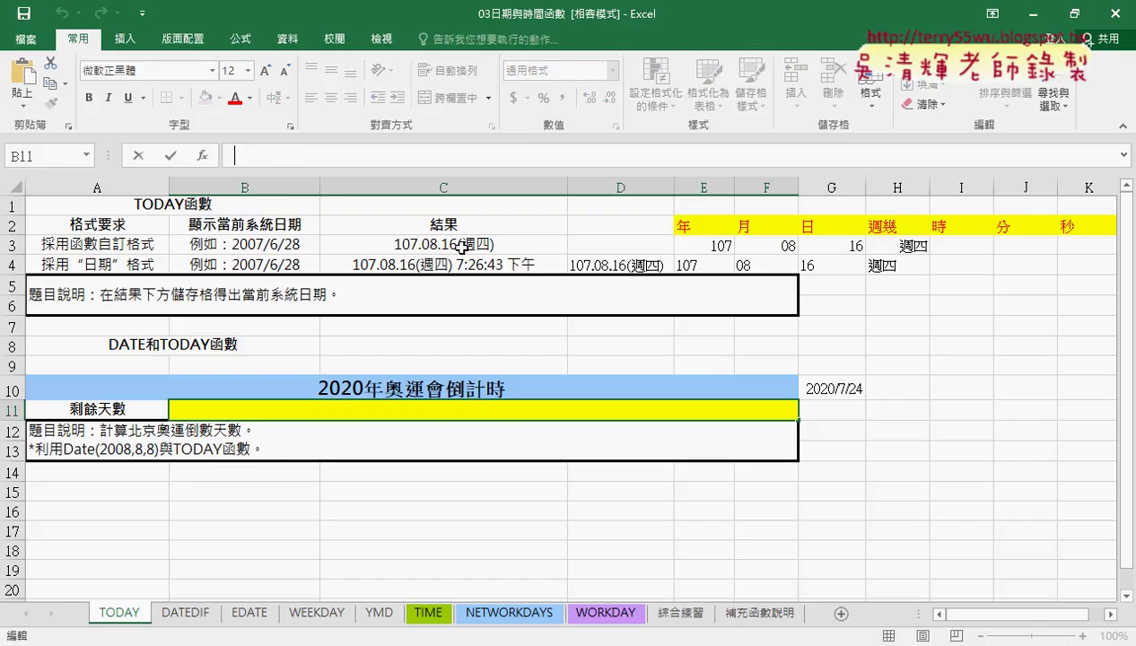
{"action": "right_click", "coordinate": [465, 244]}
{"action": "left_click", "coordinate": [516, 545]}
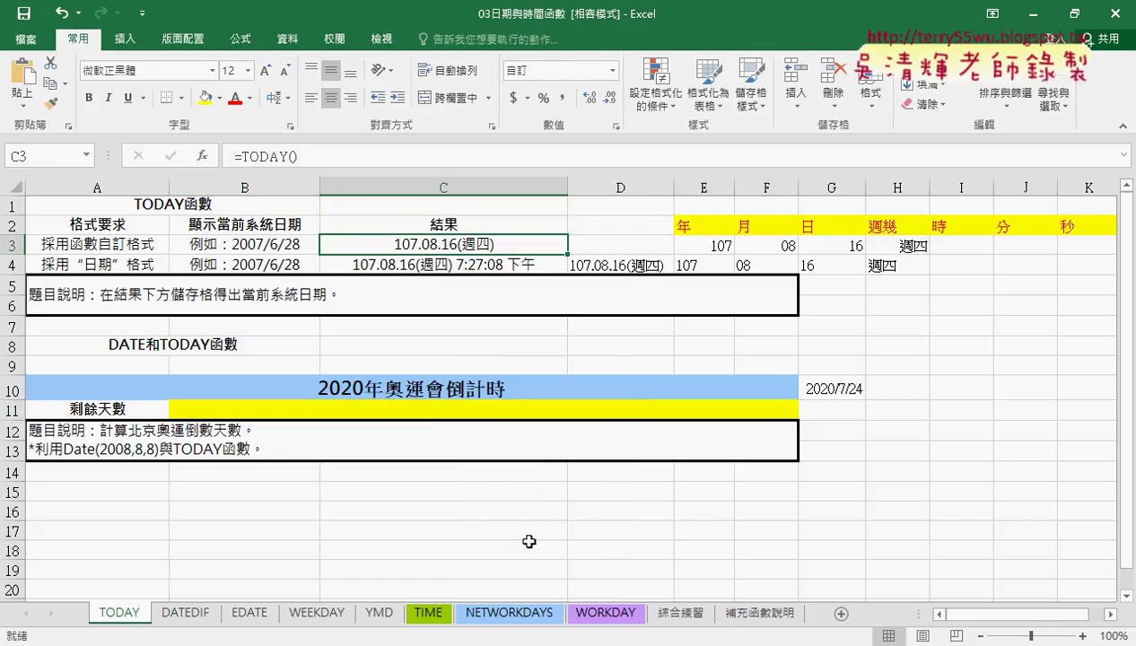
{"action": "left_click", "coordinate": [351, 259]}
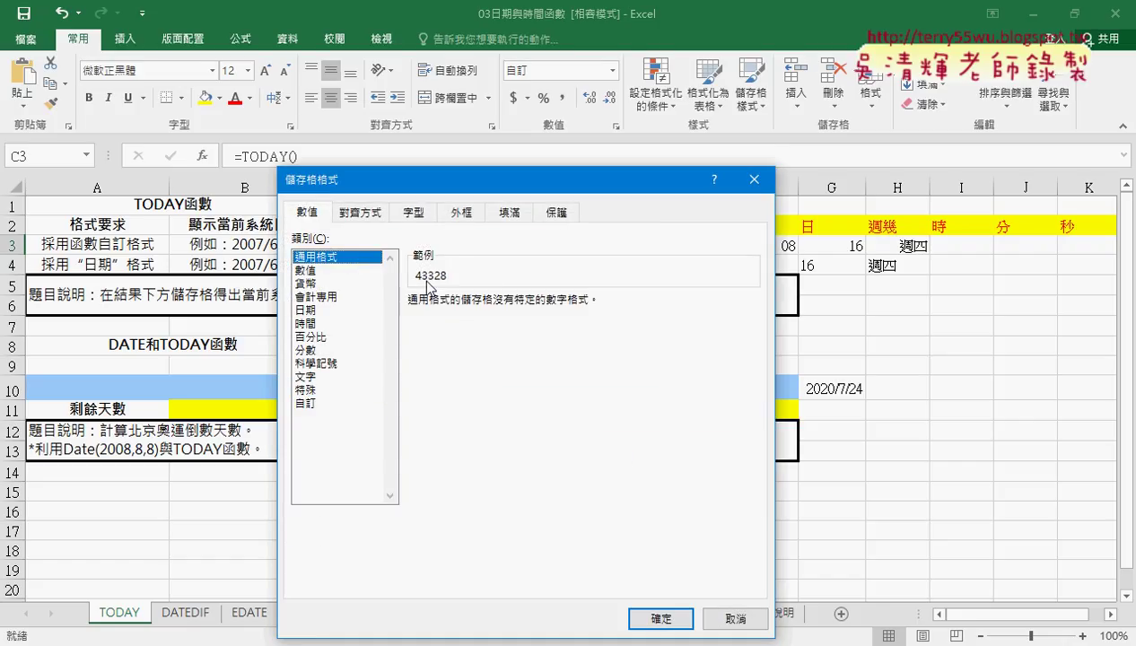
{"action": "left_click", "coordinate": [734, 618]}
{"action": "left_click", "coordinate": [832, 387]}
{"action": "right_click", "coordinate": [826, 388]}
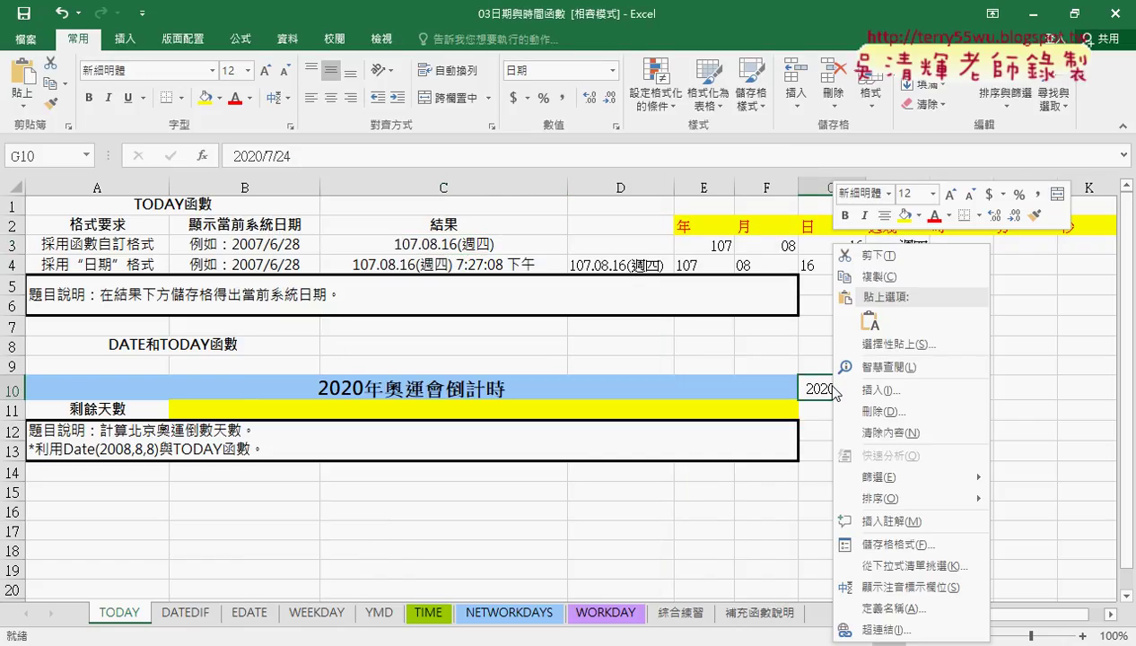
{"action": "left_click", "coordinate": [881, 544]}
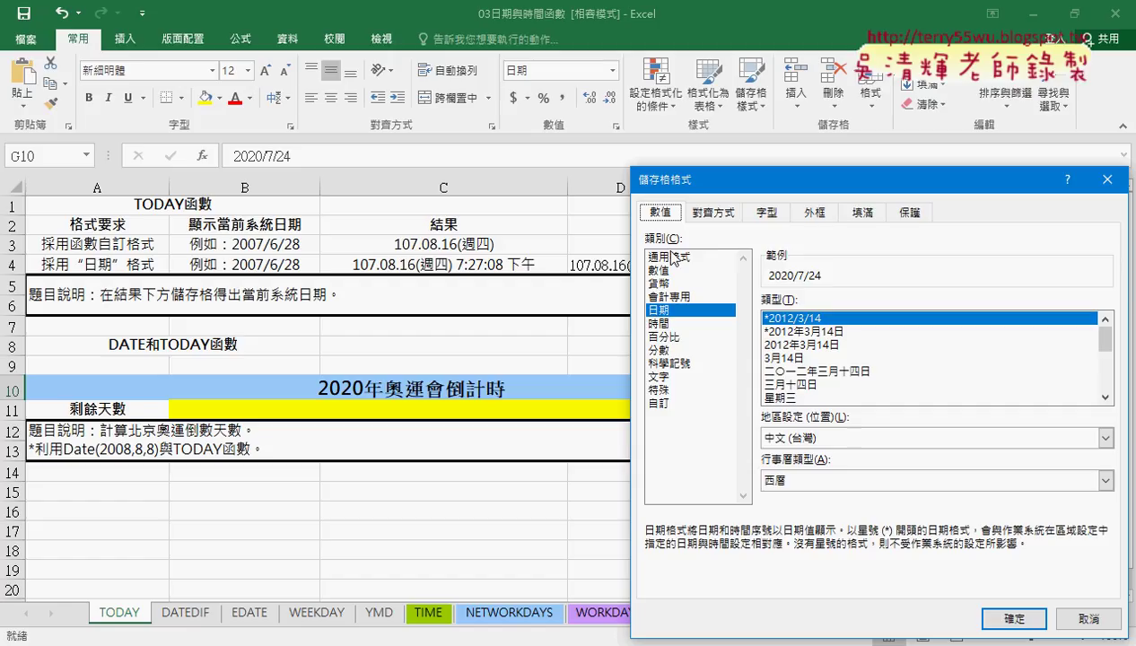
{"action": "left_click", "coordinate": [667, 257]}
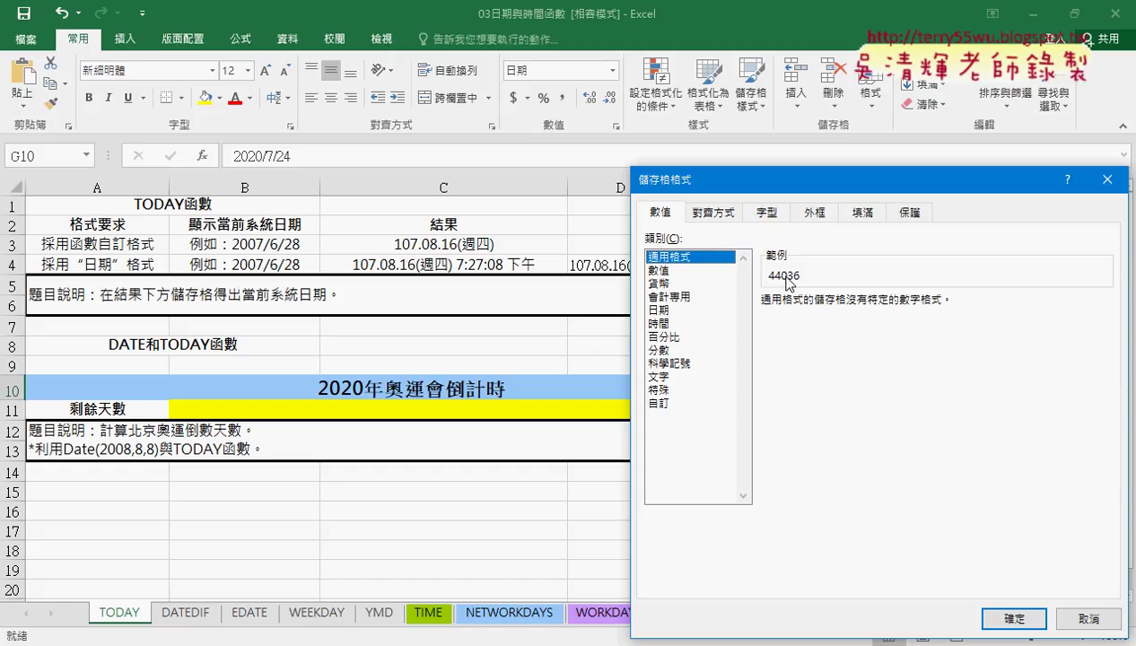
{"action": "left_click", "coordinate": [1087, 618]}
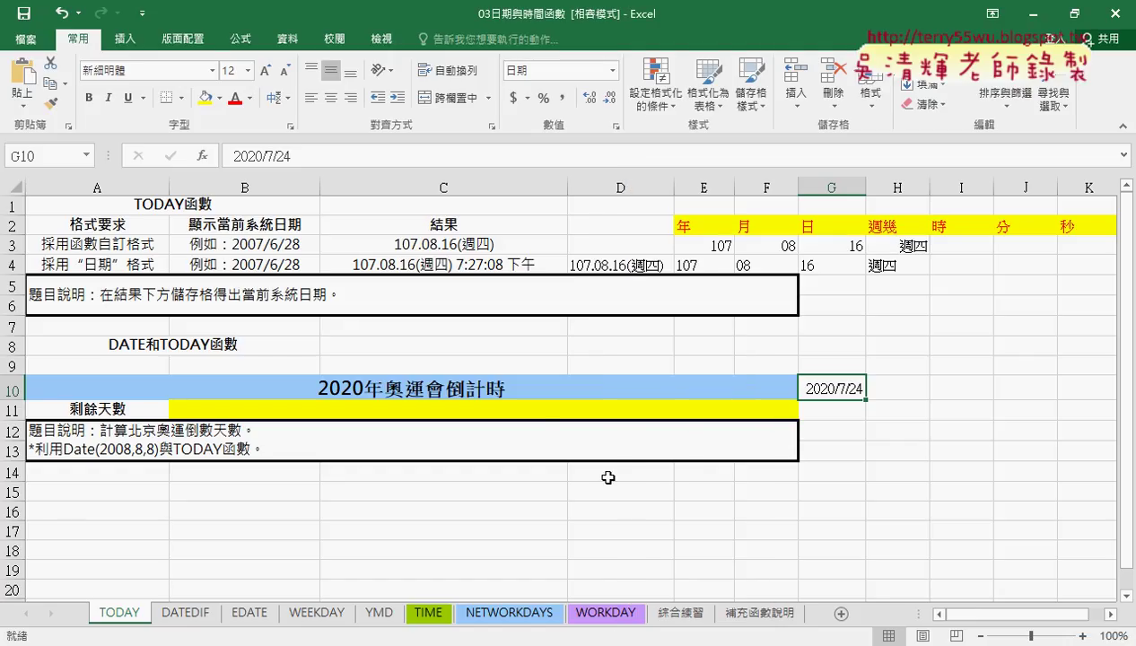
{"action": "left_click", "coordinate": [539, 410]}
- Enter =G10-C3 in B11 so it shows 708 days remaining until the Olympics
{"action": "type", "text": "ㄦ"}
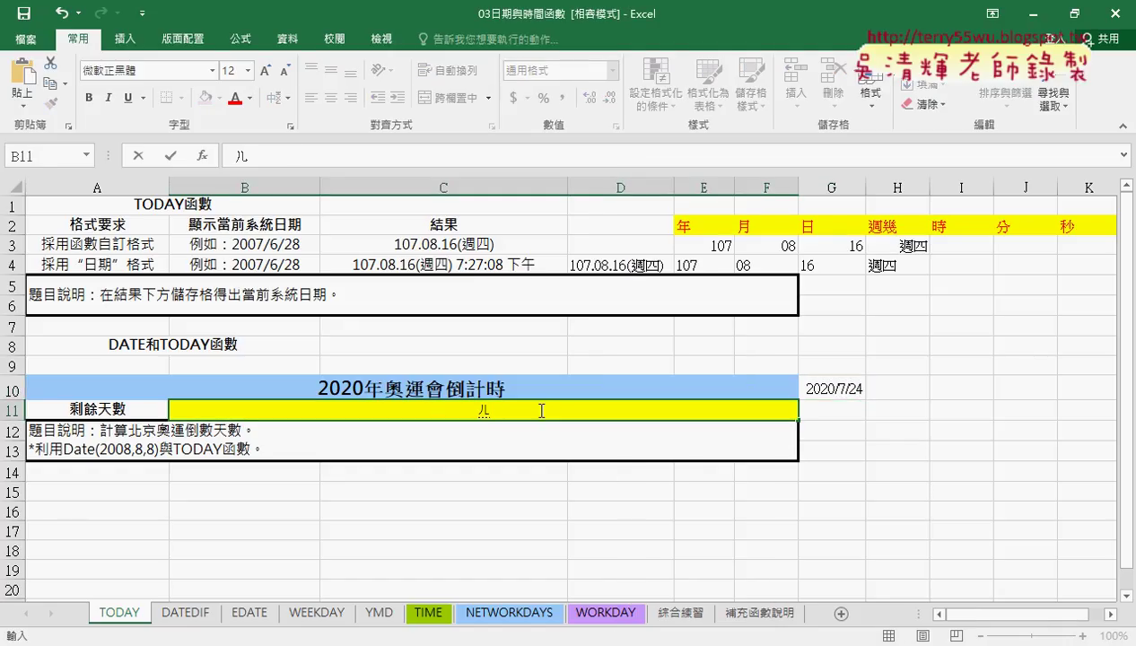
{"action": "key", "text": "BackSpace"}
{"action": "type", "text": "="}
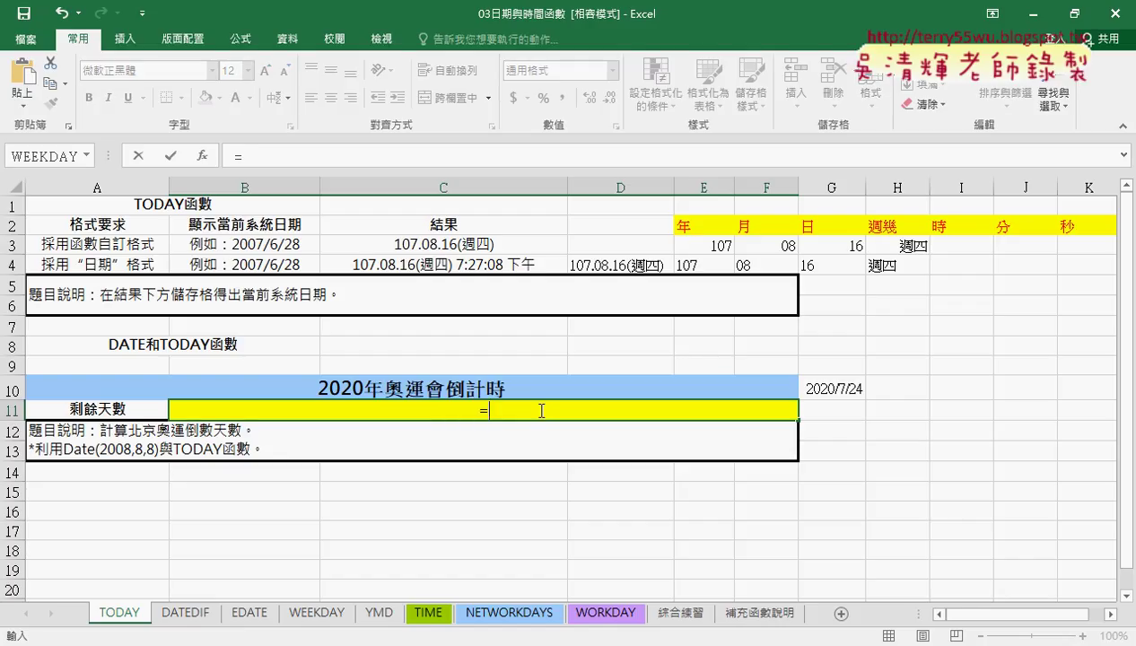
{"action": "left_click", "coordinate": [832, 386]}
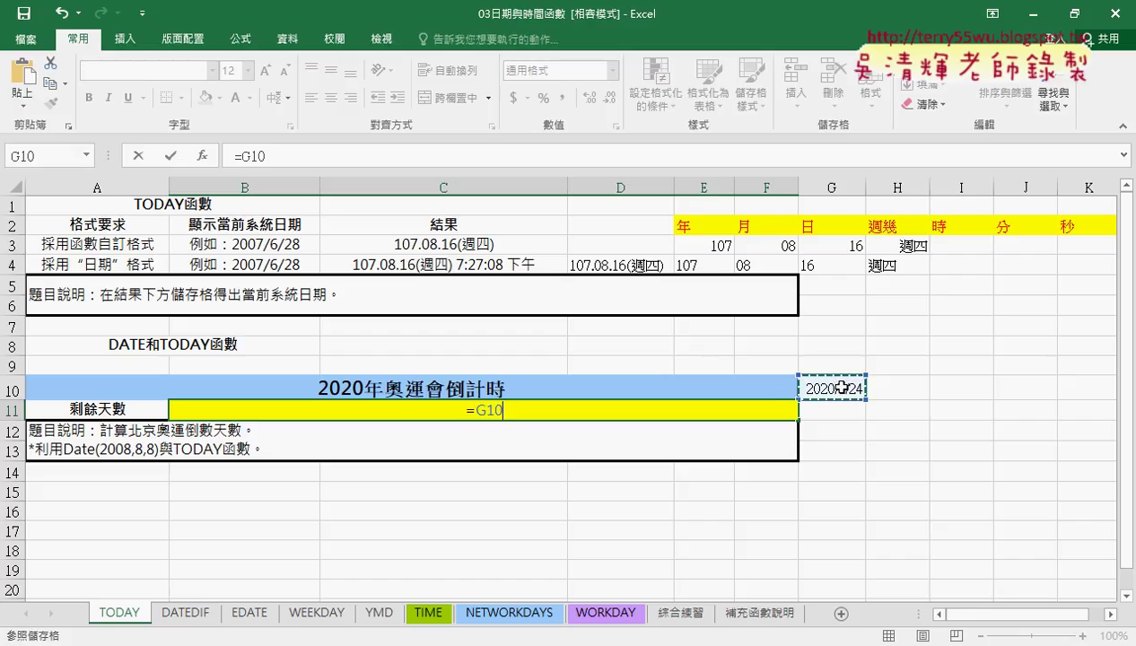
{"action": "type", "text": "-"}
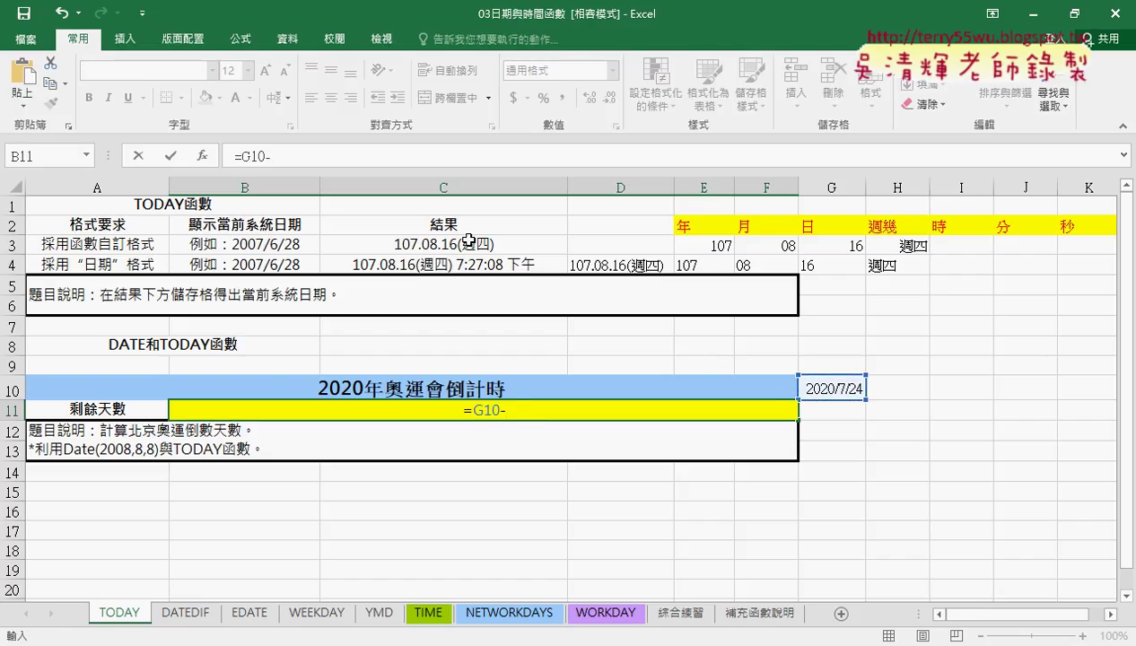
{"action": "left_click", "coordinate": [467, 242]}
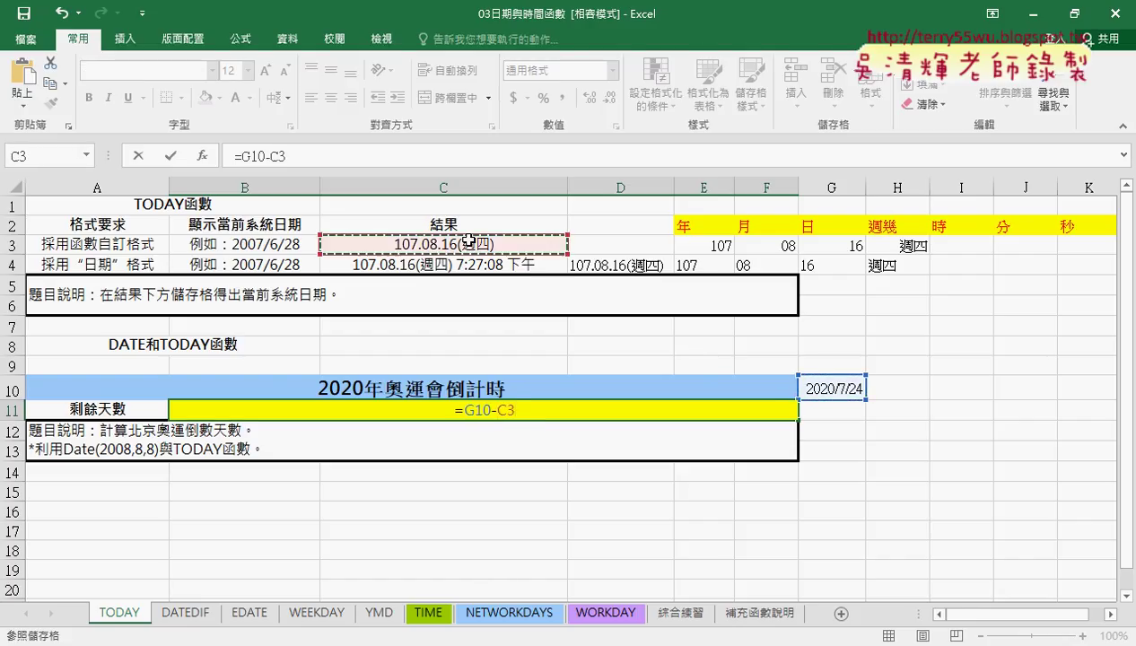
{"action": "left_click", "coordinate": [171, 157]}
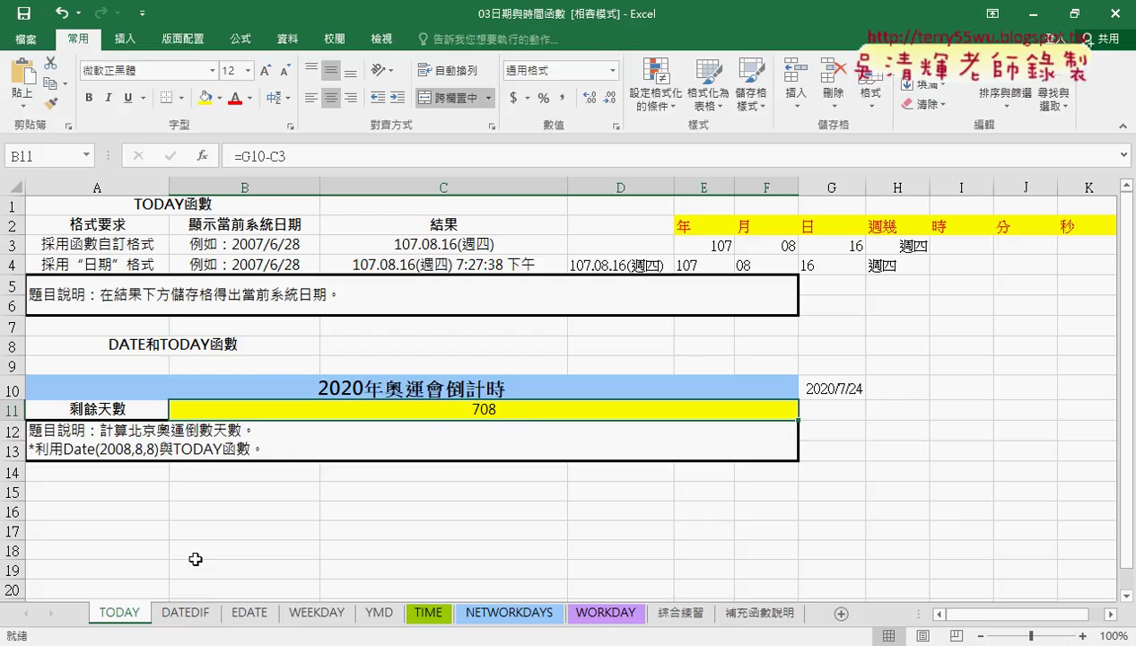
{"action": "left_click", "coordinate": [191, 614]}
- Inspect the DATEDIF interval-code cells in column F
{"action": "scroll", "coordinate": [361, 538], "scroll_direction": "up", "scroll_amount": 1}
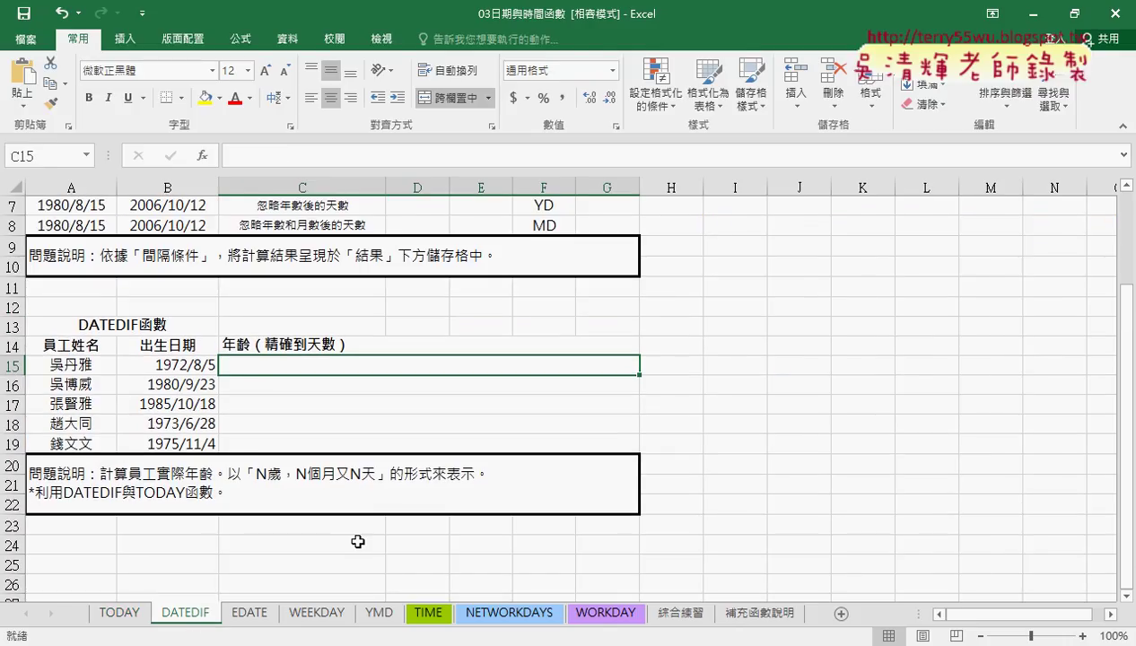
{"action": "scroll", "coordinate": [393, 535], "scroll_direction": "up", "scroll_amount": 2}
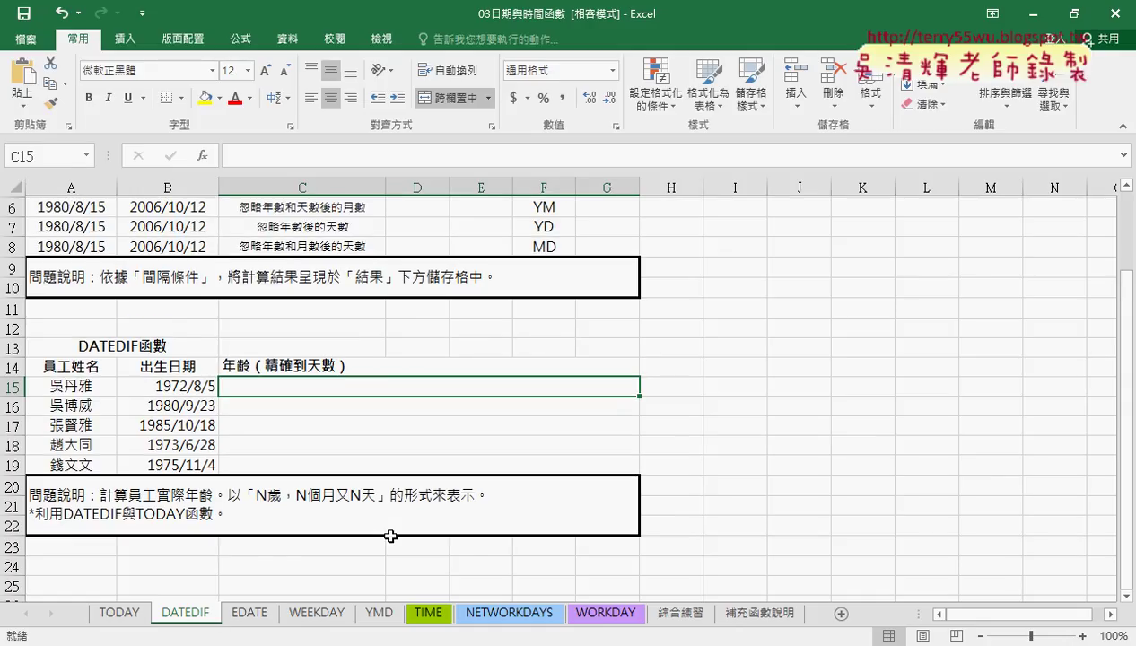
{"action": "left_click", "coordinate": [553, 243]}
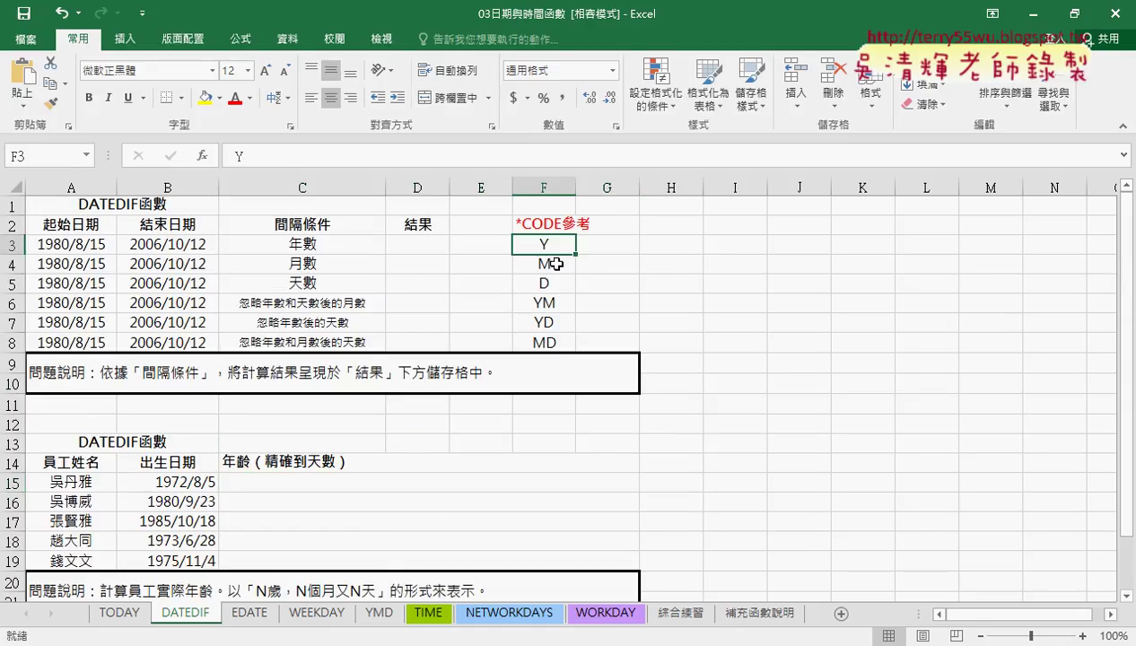
{"action": "left_click", "coordinate": [550, 262]}
{"action": "left_click", "coordinate": [556, 283]}
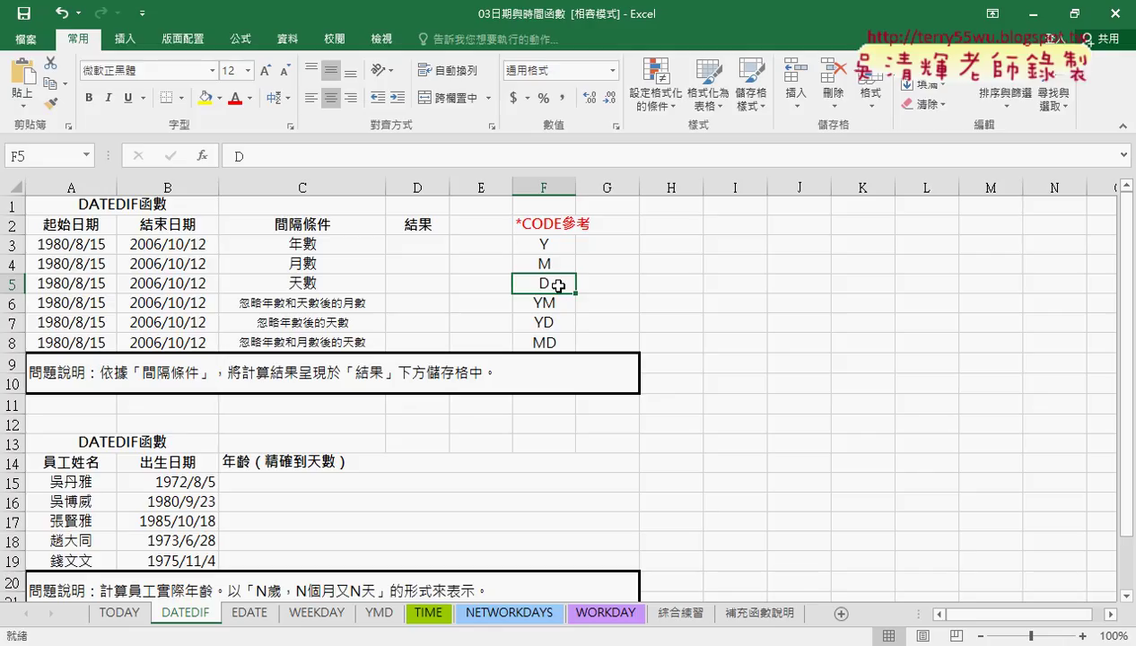
- Check the first employee's birth date and age cell C15, then reselect the interval-code cells
{"action": "scroll", "coordinate": [541, 329], "scroll_direction": "down", "scroll_amount": 1}
{"action": "scroll", "coordinate": [458, 412], "scroll_direction": "down", "scroll_amount": 3}
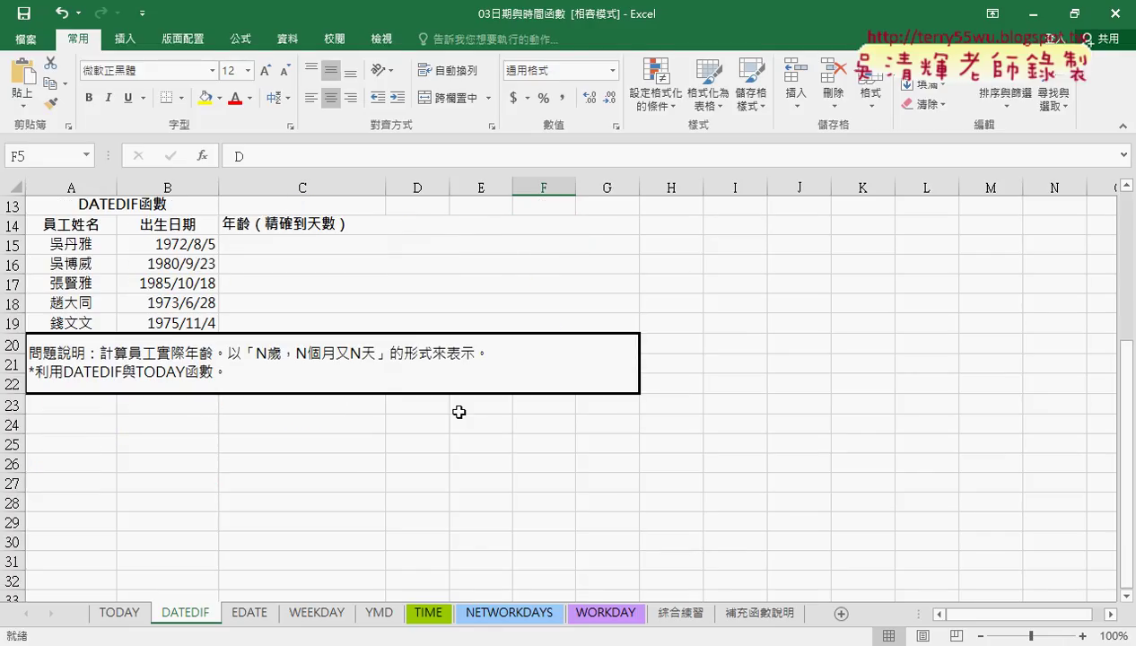
{"action": "left_click", "coordinate": [156, 243]}
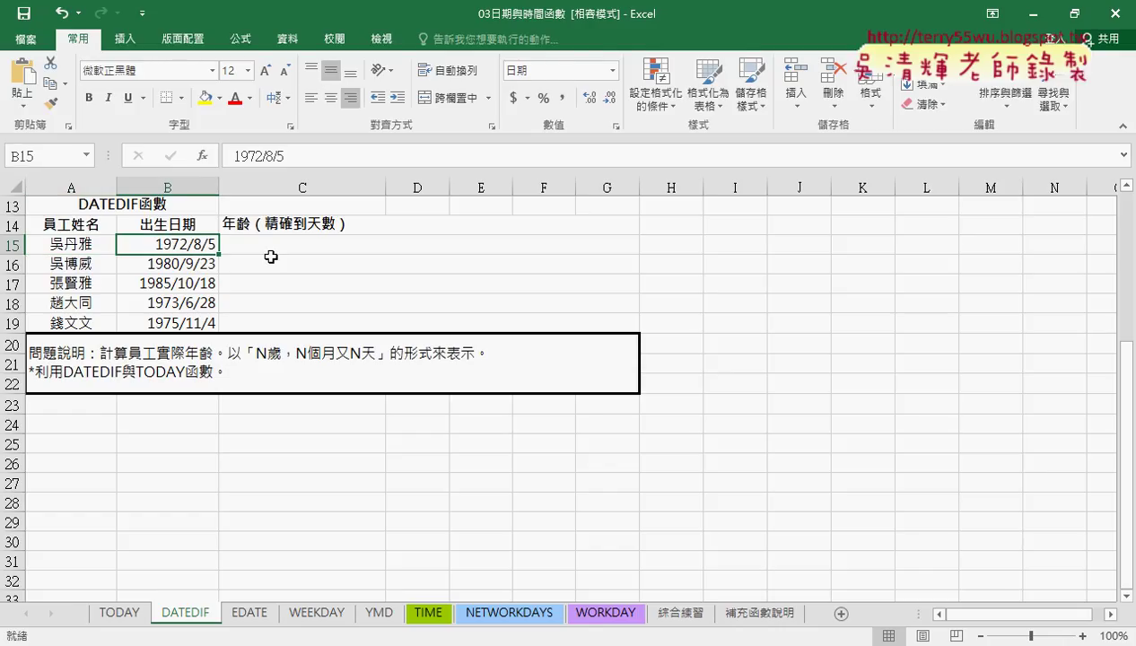
{"action": "left_click", "coordinate": [296, 246]}
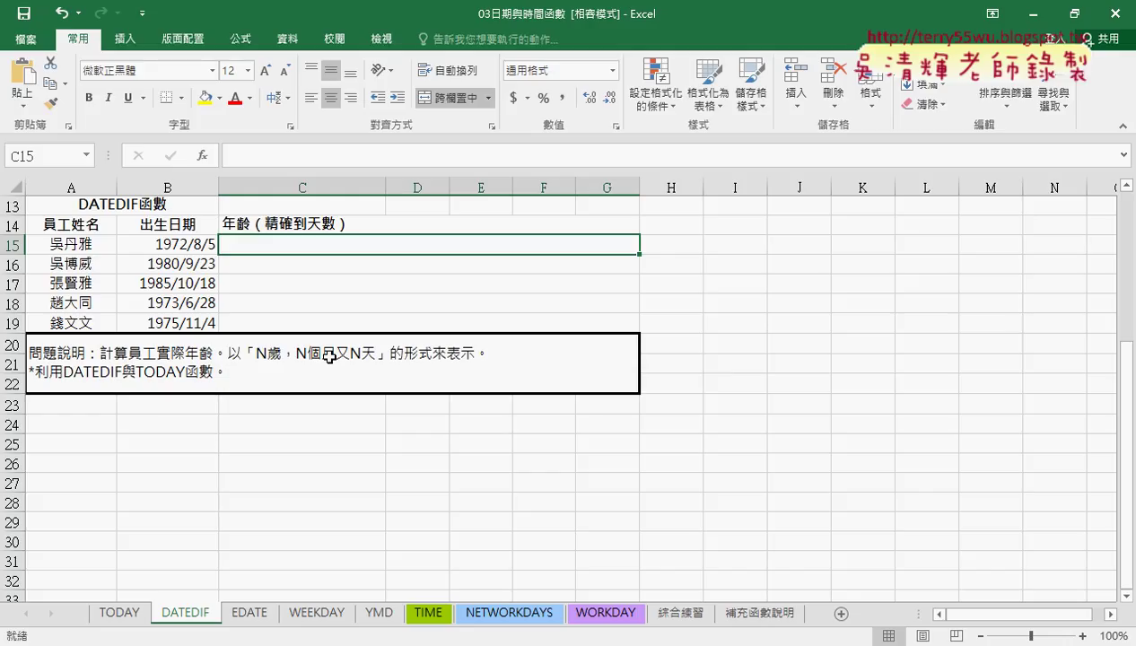
{"action": "scroll", "coordinate": [573, 431], "scroll_direction": "up", "scroll_amount": 3}
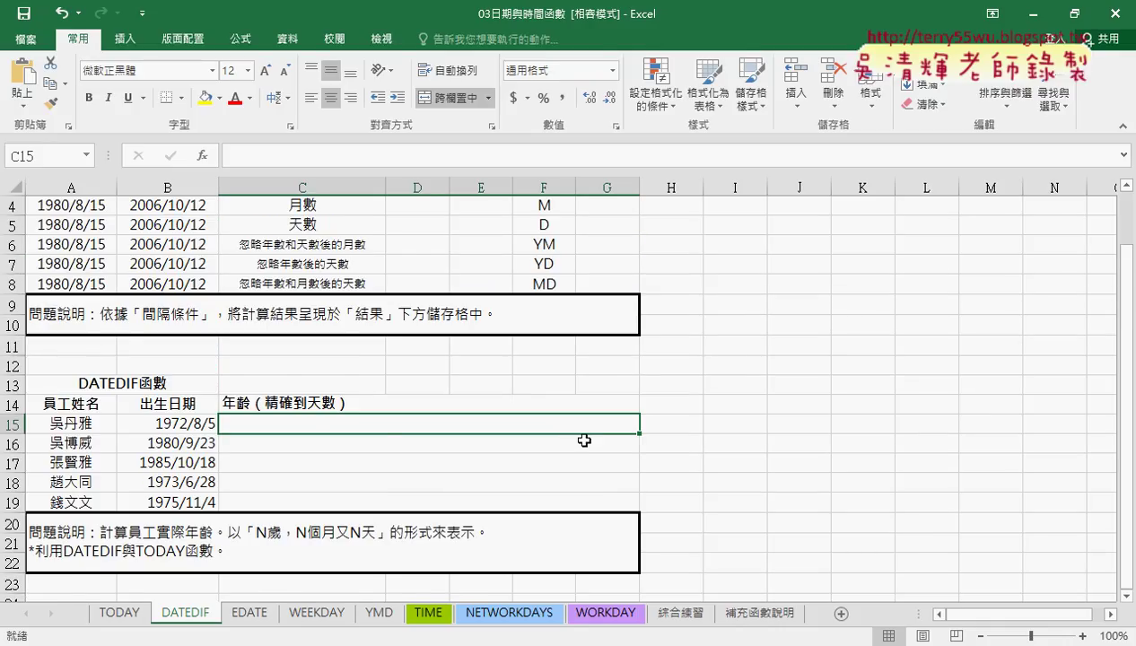
{"action": "scroll", "coordinate": [584, 440], "scroll_direction": "up", "scroll_amount": 1}
{"action": "left_click_drag", "start_coordinate": [541, 245], "coordinate": [550, 342]}
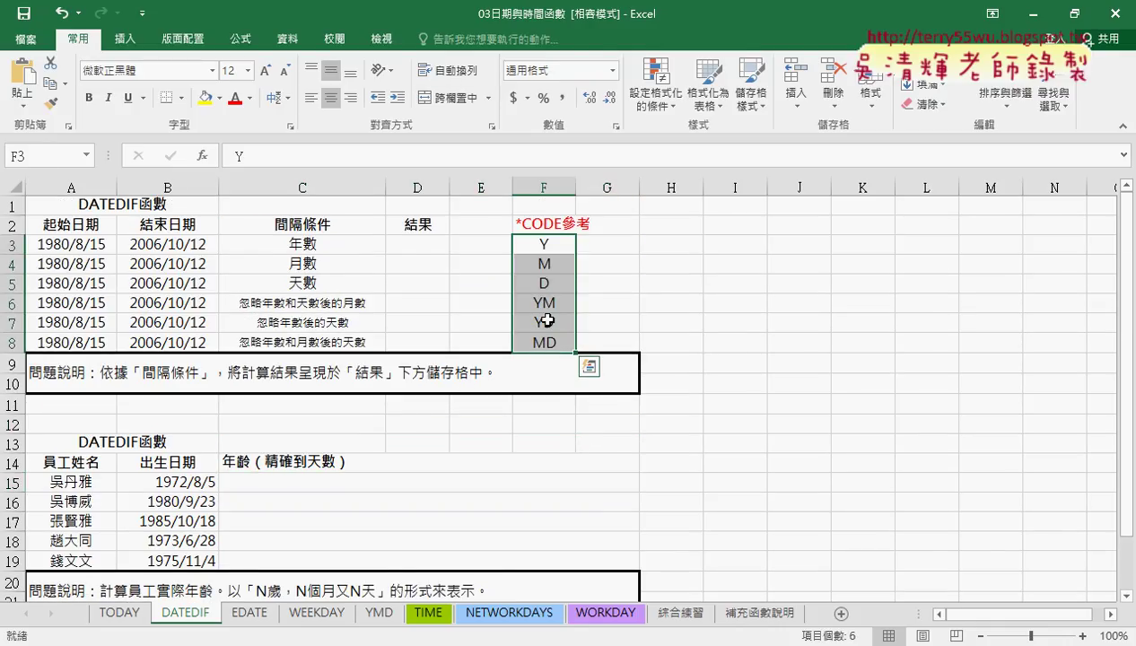
- Return to the TODAY sheet and review C4's =NOW() timestamp and B11's =G10-C3 countdown (708 days)
{"action": "left_click", "coordinate": [118, 613]}
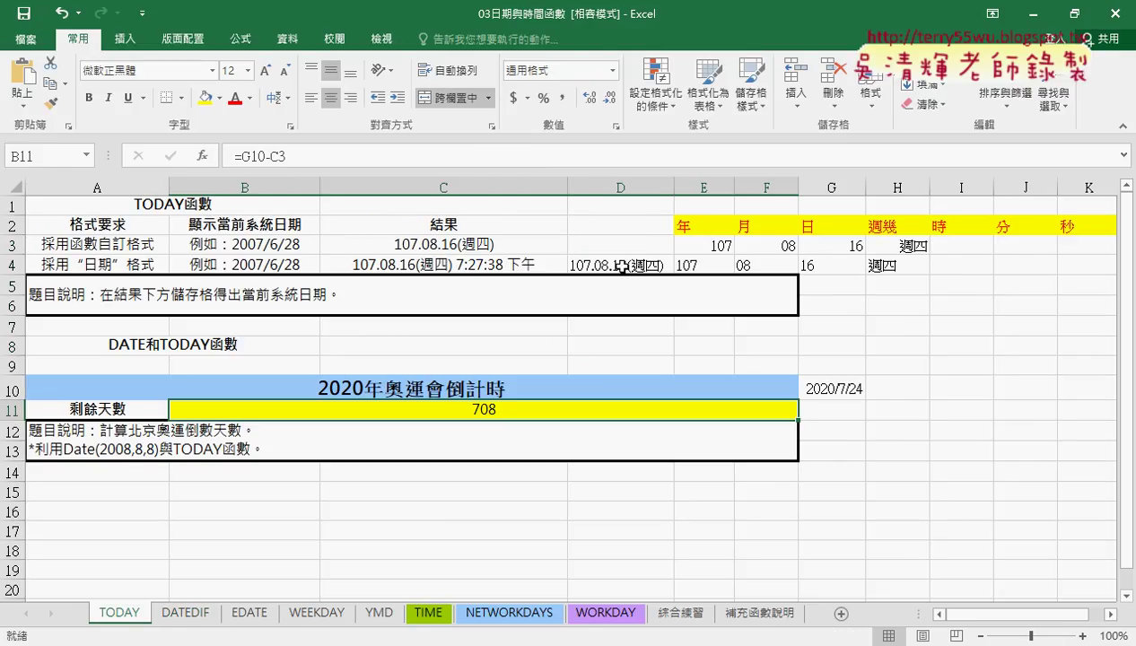
{"action": "left_click", "coordinate": [493, 266]}
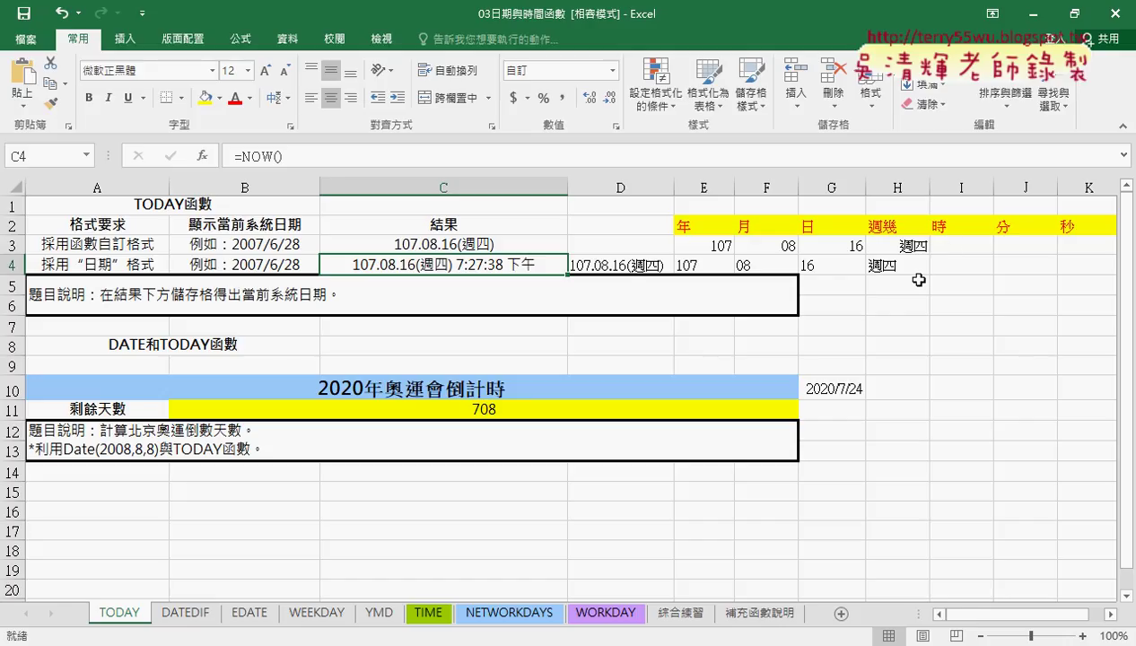
{"action": "left_click", "coordinate": [518, 413]}
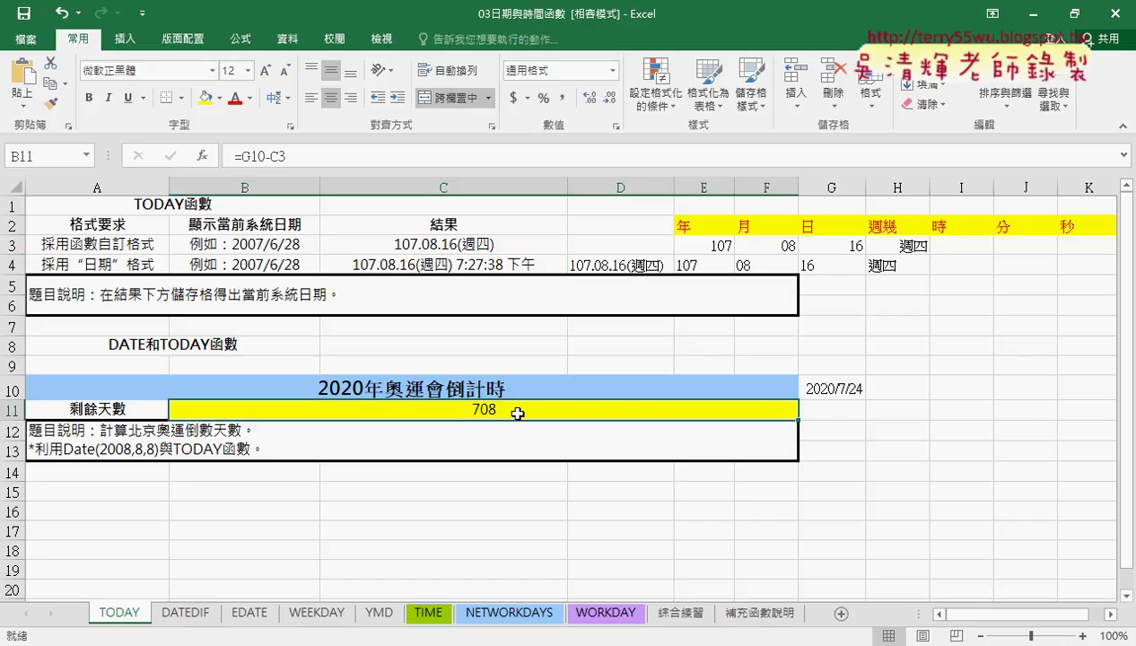